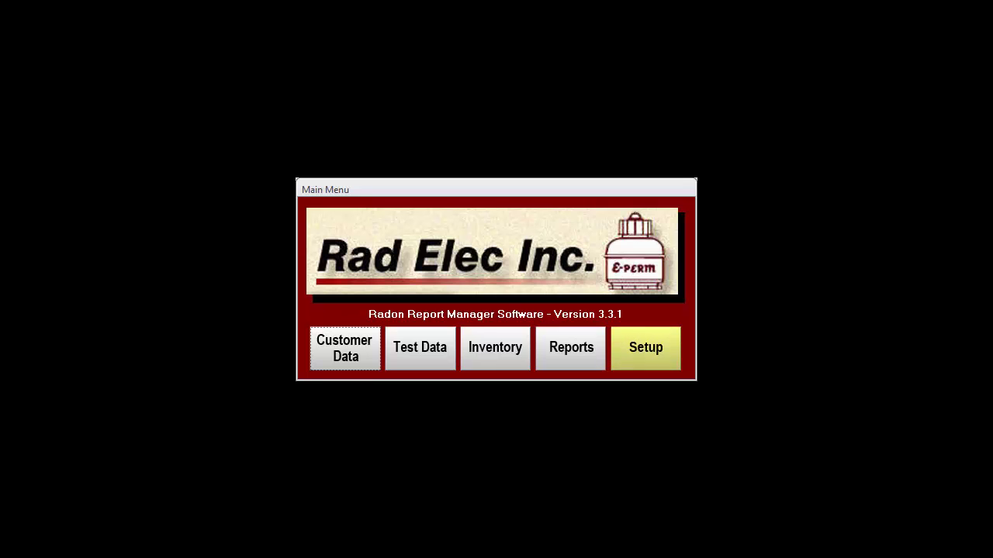
# Step: Enter ABC Radon Testing Company with its street address, suite, city, state and zip code
pyautogui.click(649, 335)
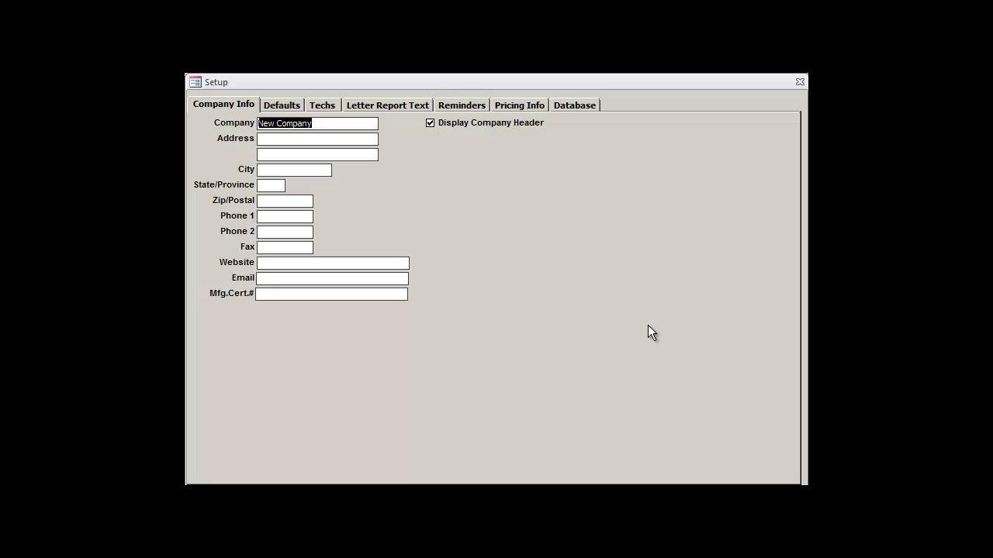
pyautogui.write('ABC Radon Testi')
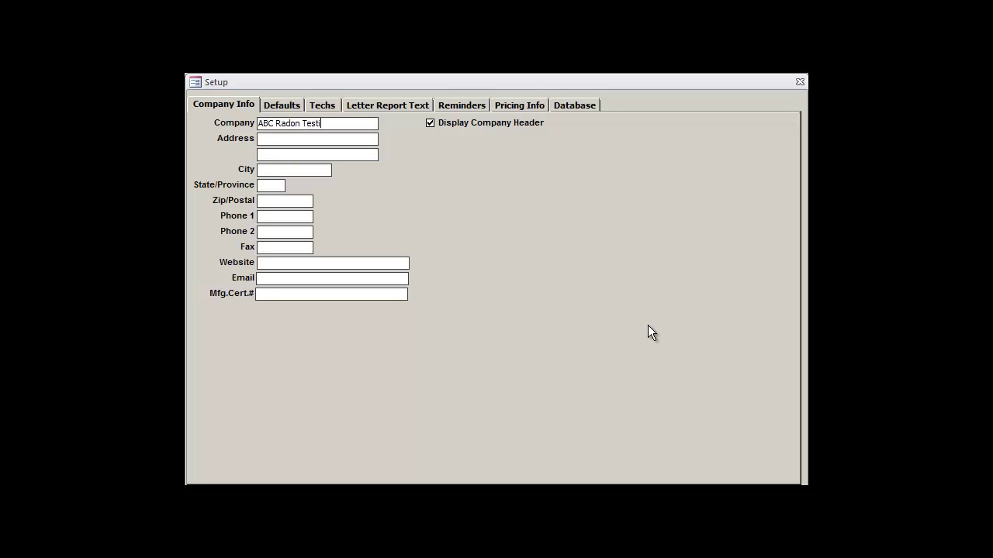
pyautogui.write('ng Company')
pyautogui.write('12345 Main Street')
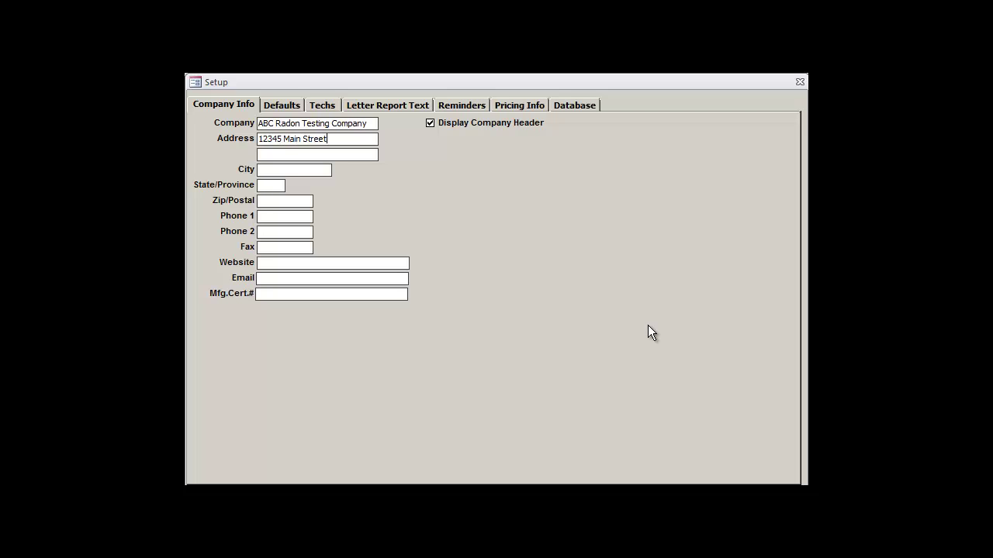
pyautogui.write('Suite 109')
pyautogui.write('Frederick')
pyautogui.press('Tab')
pyautogui.write('MD')
pyautogui.press('Tab')
pyautogui.write('21704')
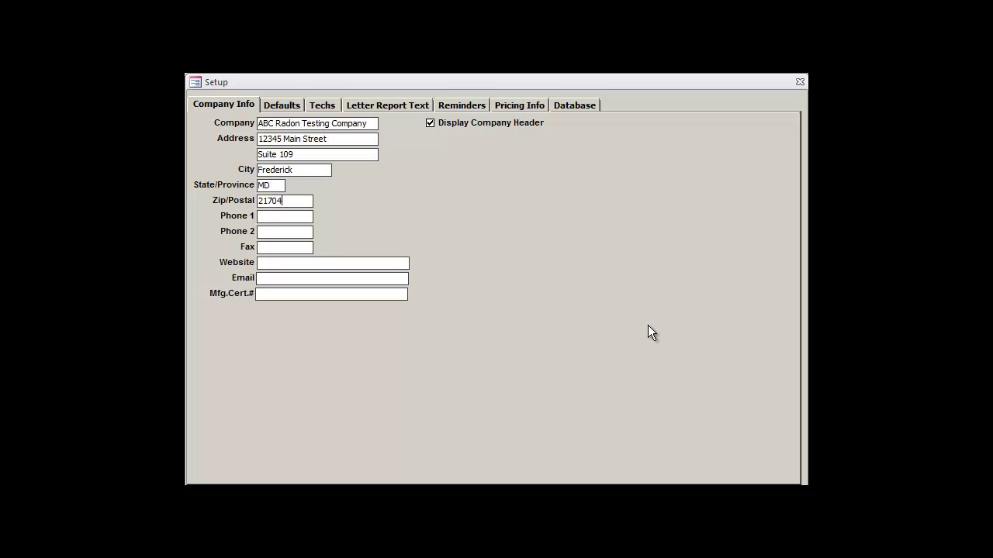
pyautogui.press('Tab')
pyautogui.write('301-555-1234')
pyautogui.write('www.abradont')
pyautogui.write('esting')
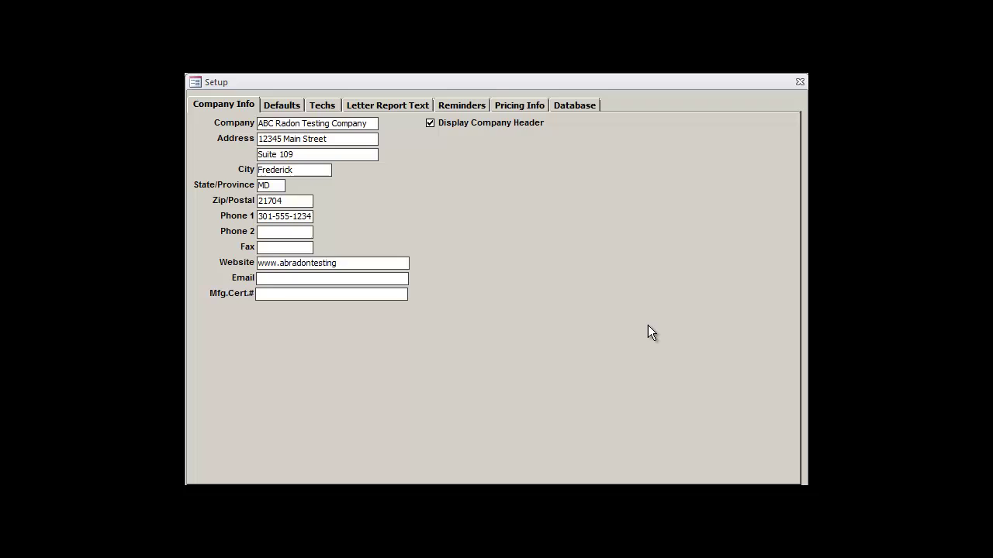
pyautogui.write('co.')
pyautogui.write('org')
pyautogui.write('somebody')
pyautogui.write('@abcra')
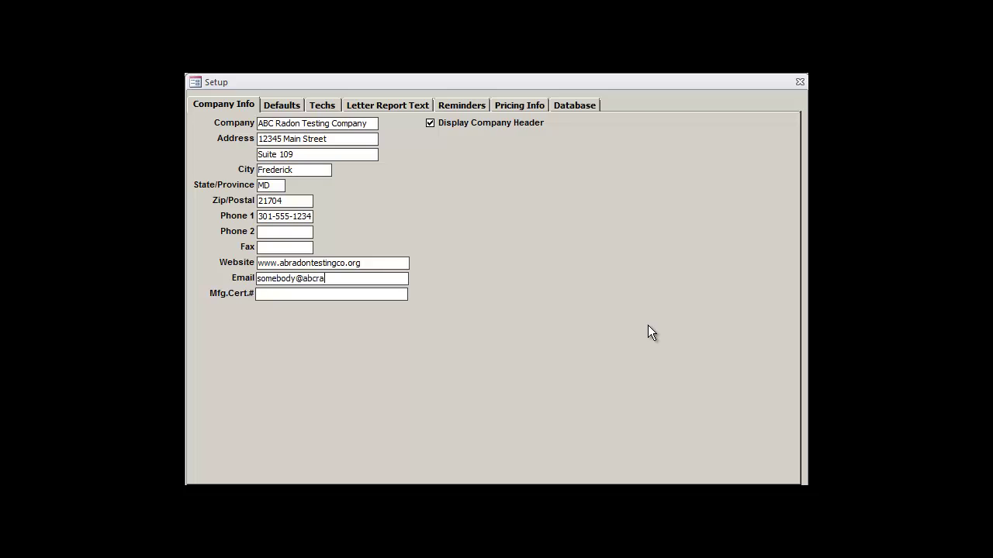
pyautogui.write('dontestingco.org')
pyautogui.click(431, 126)
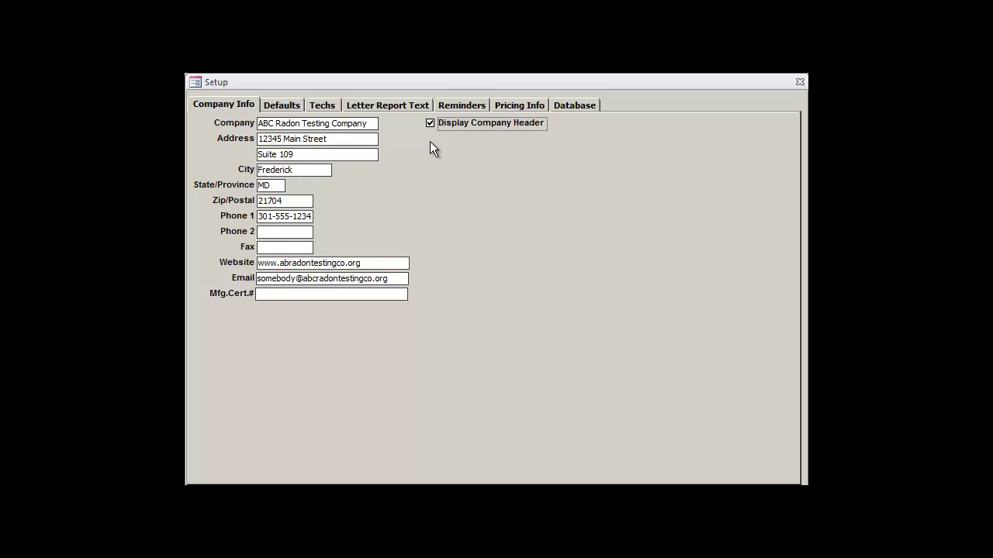
# Step: On the Defaults tab, try SI measurement units with elevation <1219 meters
pyautogui.click(280, 107)
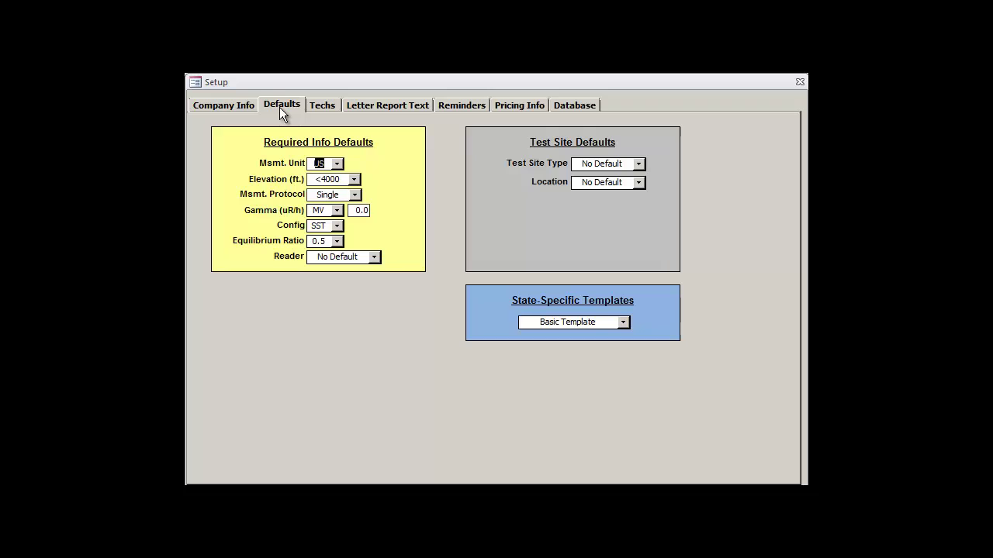
pyautogui.click(326, 164)
pyautogui.click(338, 164)
pyautogui.click(334, 178)
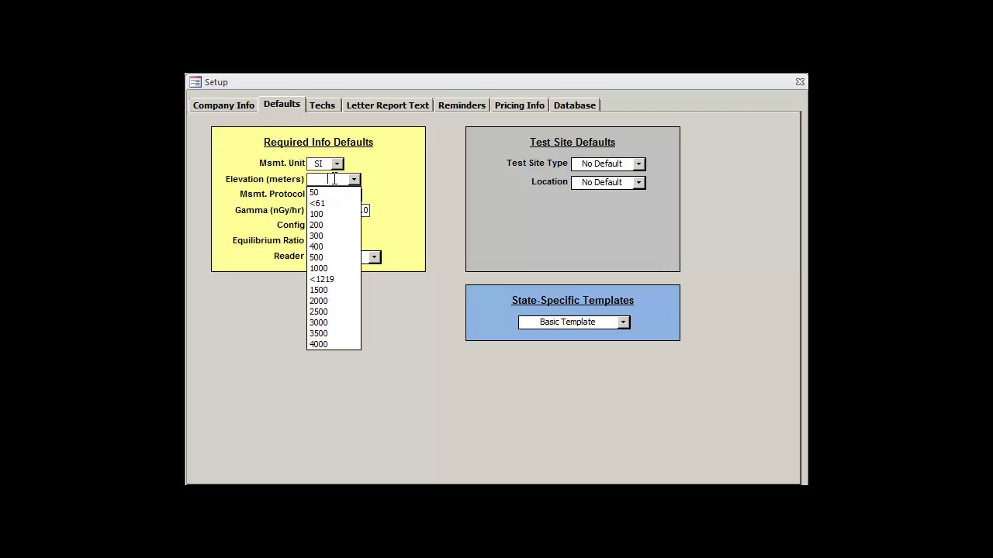
pyautogui.click(340, 278)
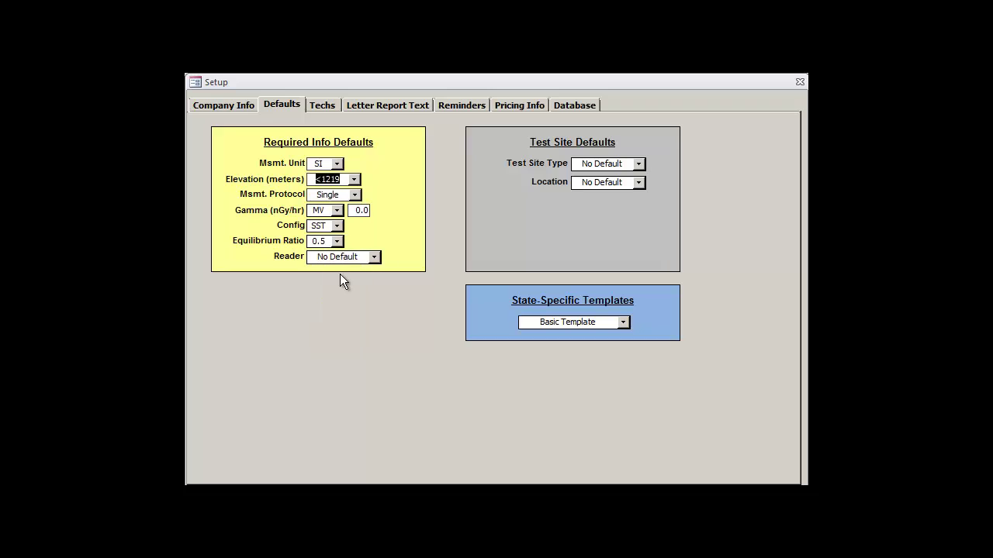
pyautogui.click(346, 180)
# Step: Switch the measurement unit back to US with default elevation <4000 ft
pyautogui.click(337, 164)
pyautogui.click(329, 187)
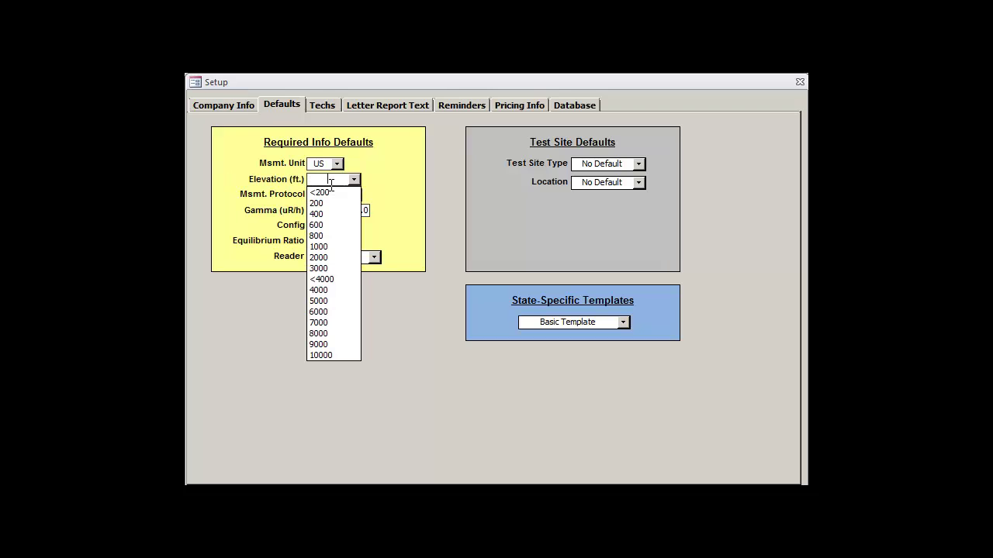
pyautogui.click(334, 279)
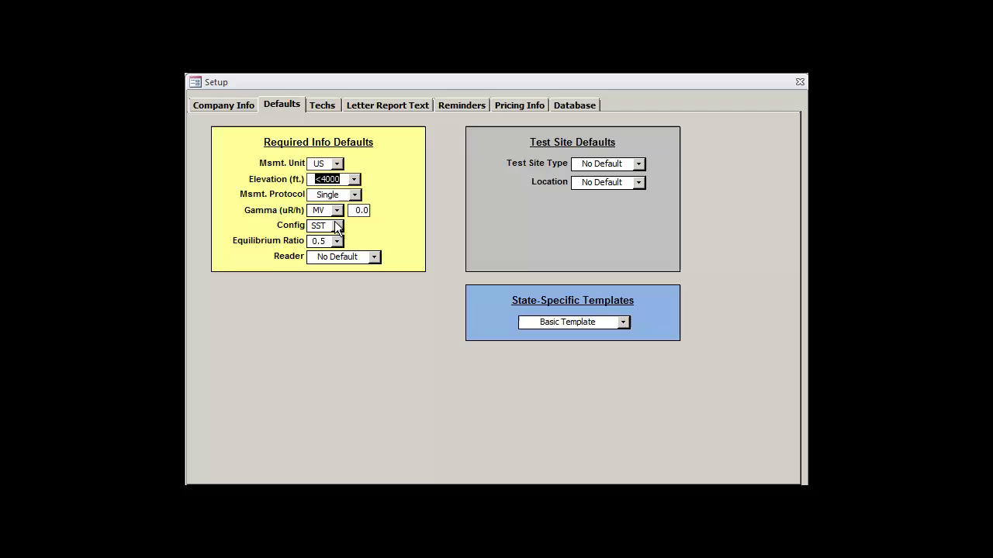
pyautogui.click(345, 181)
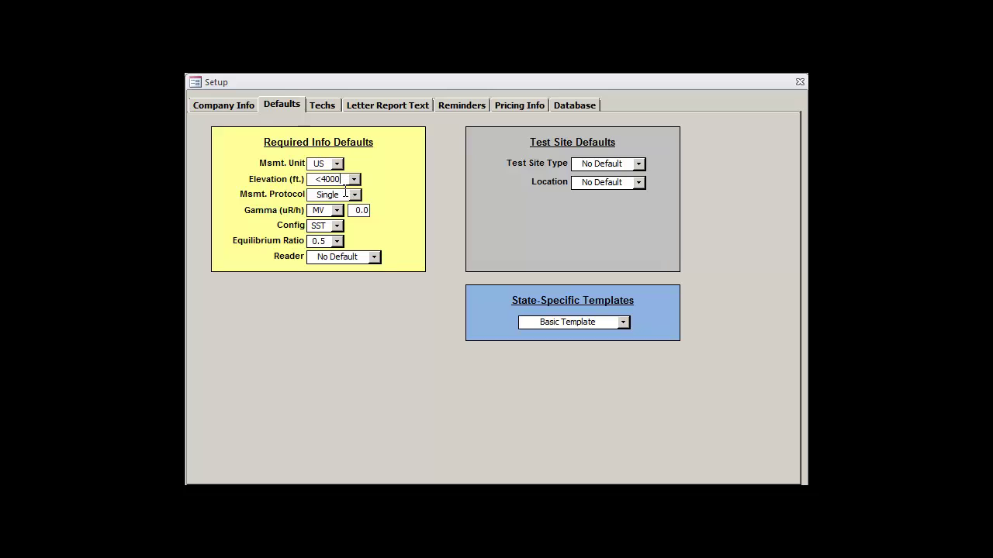
# Step: Make Duplicate the default measurement protocol
pyautogui.click(356, 197)
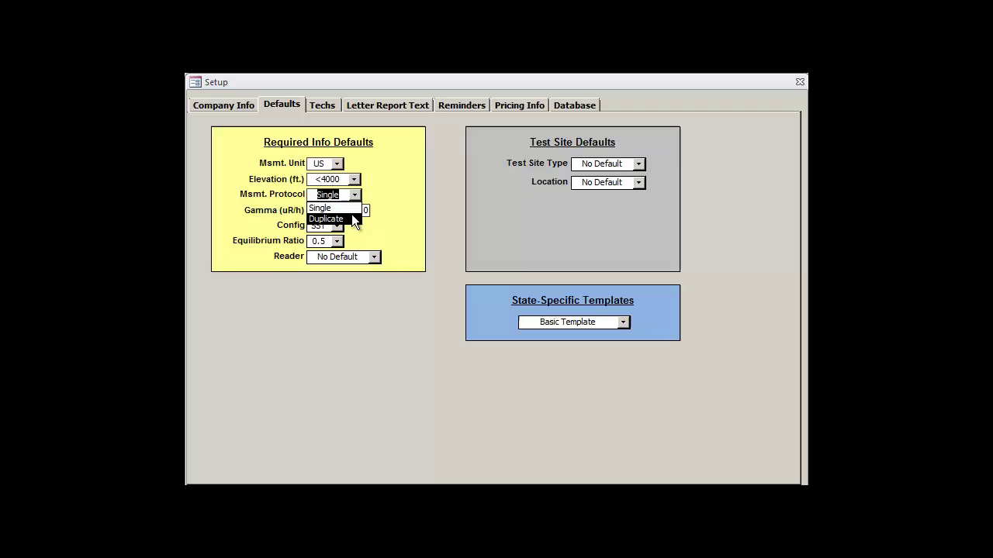
pyautogui.click(352, 218)
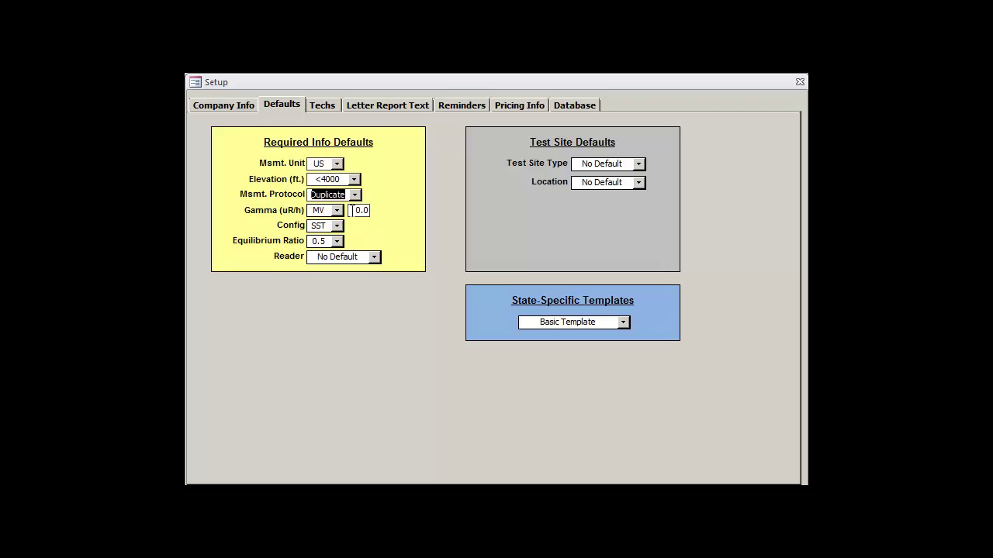
pyautogui.click(347, 195)
# Step: Choose MD as the gamma state, giving a default gamma of 6.2
pyautogui.click(337, 211)
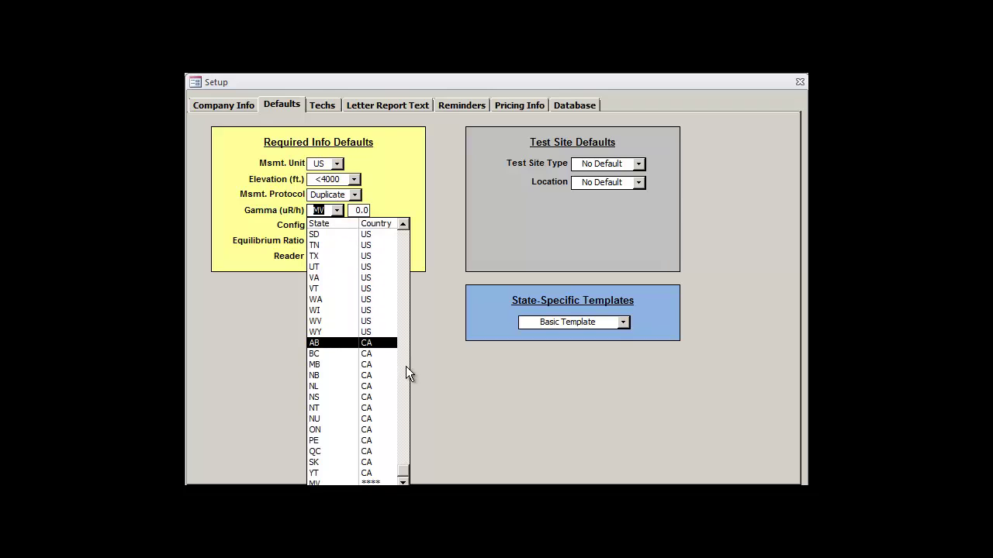
pyautogui.moveTo(404, 467); pyautogui.dragTo(410, 335)
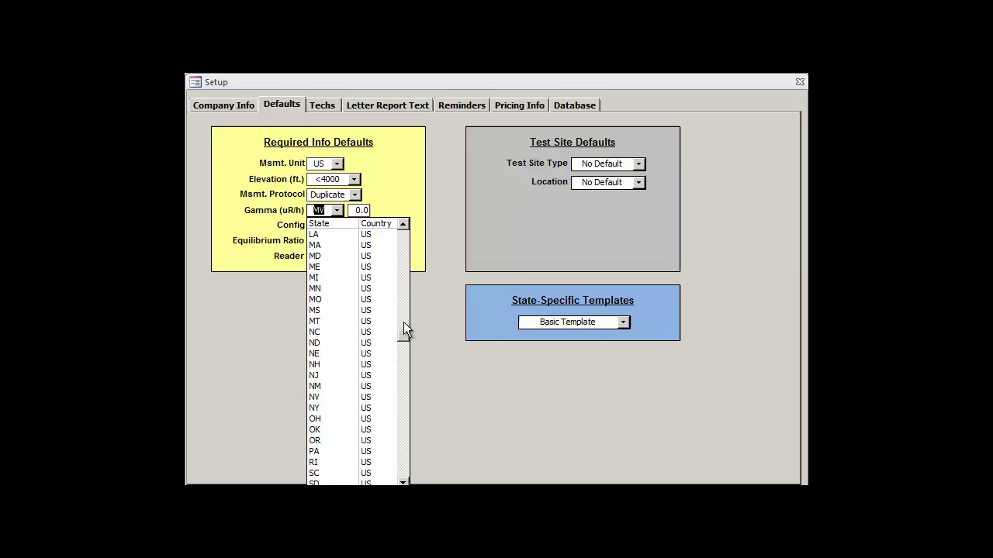
pyautogui.click(340, 254)
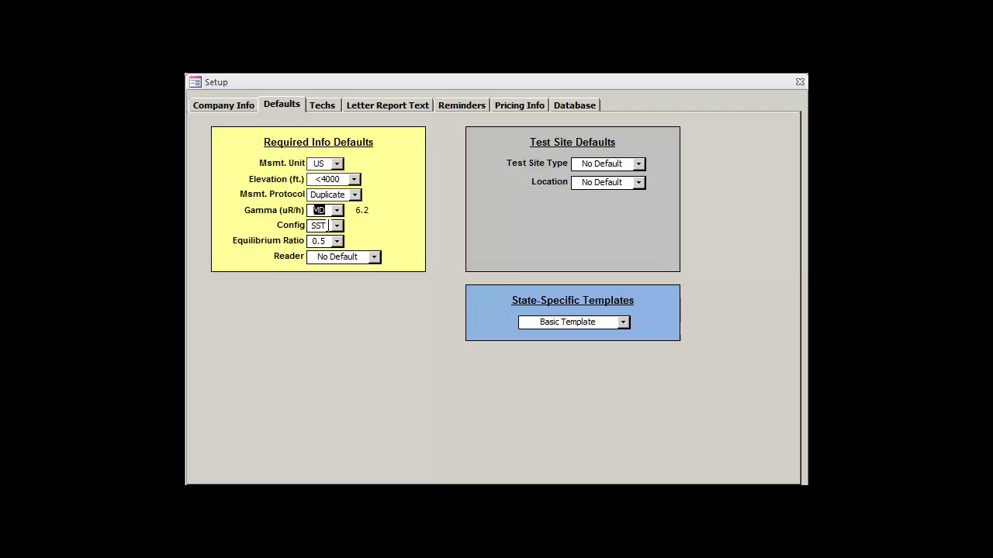
pyautogui.click(329, 225)
pyautogui.click(337, 224)
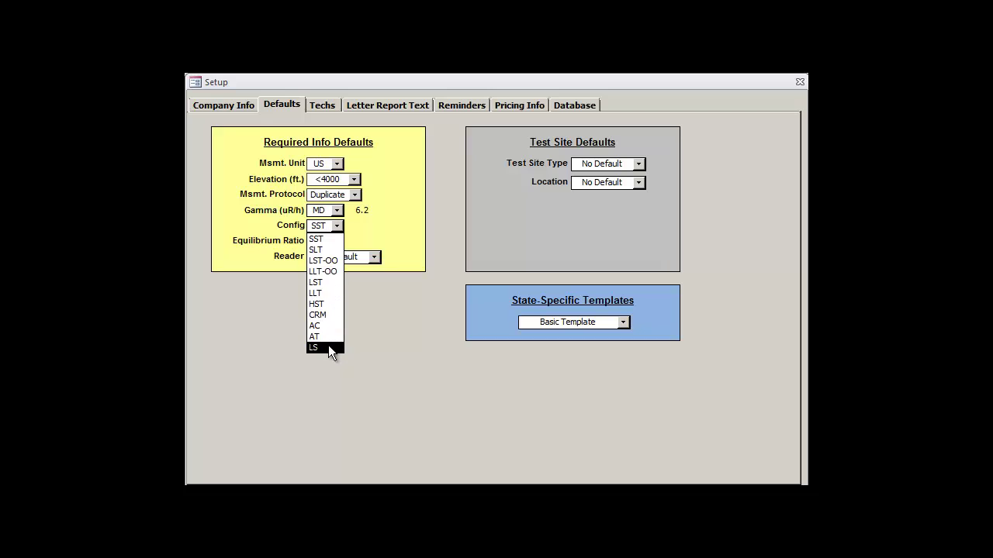
pyautogui.click(329, 239)
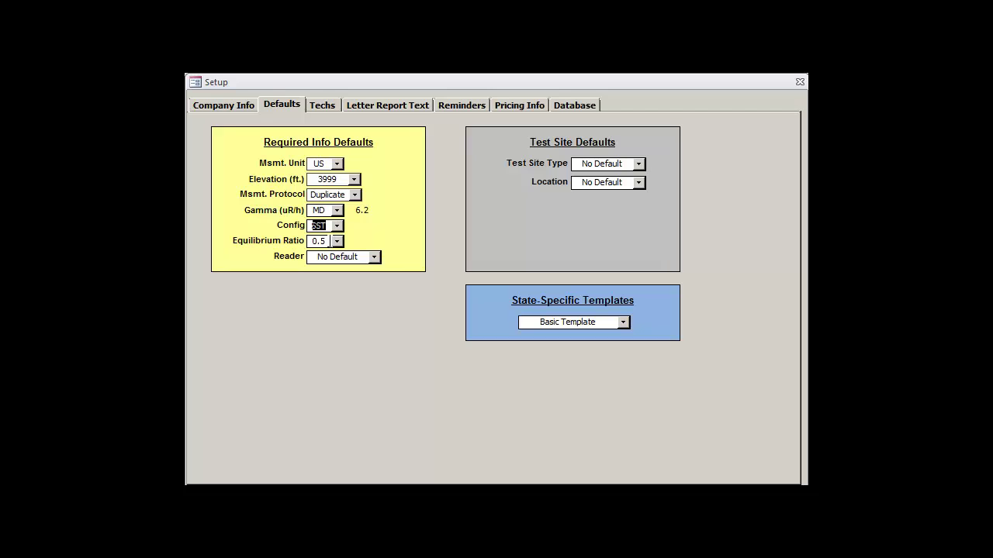
pyautogui.click(336, 241)
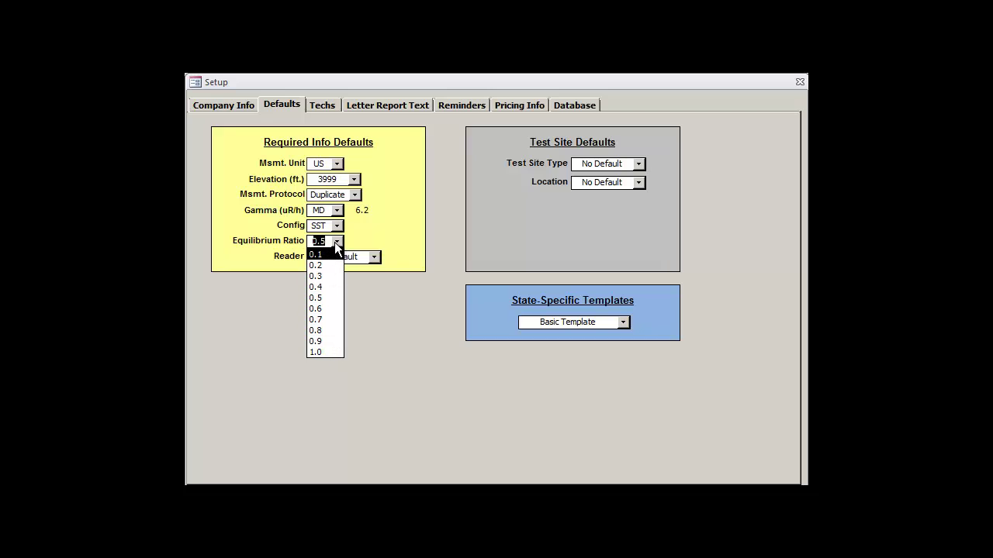
pyautogui.click(325, 297)
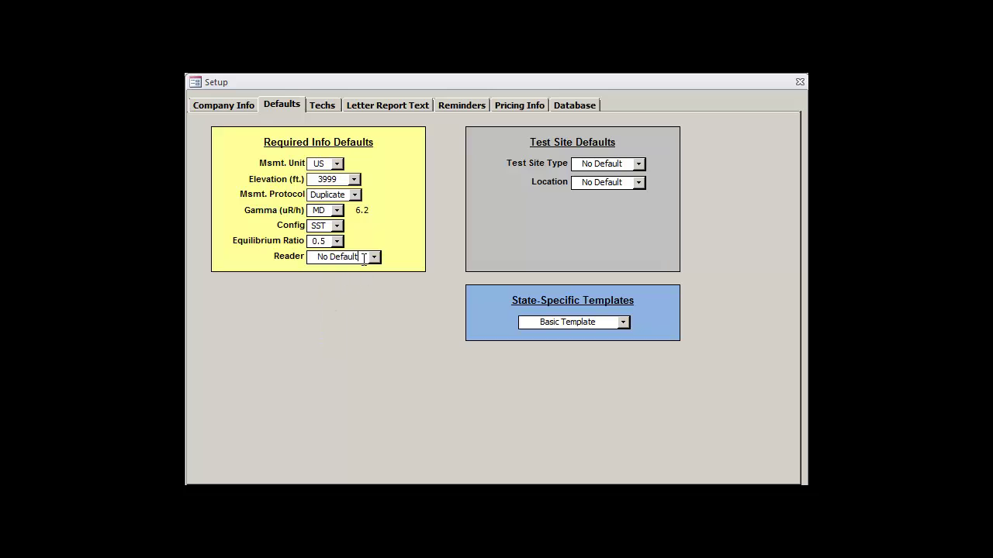
pyautogui.click(354, 180)
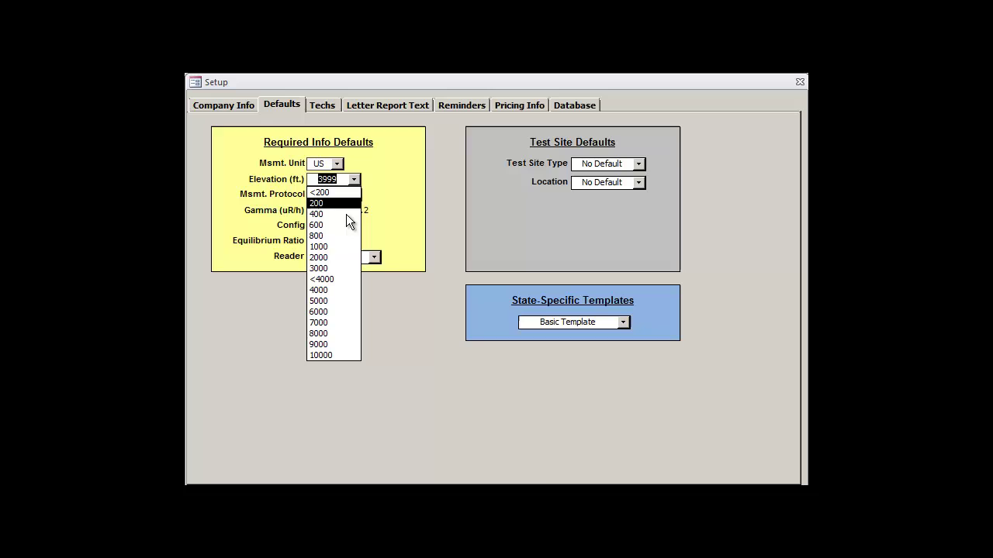
pyautogui.click(335, 278)
pyautogui.click(354, 253)
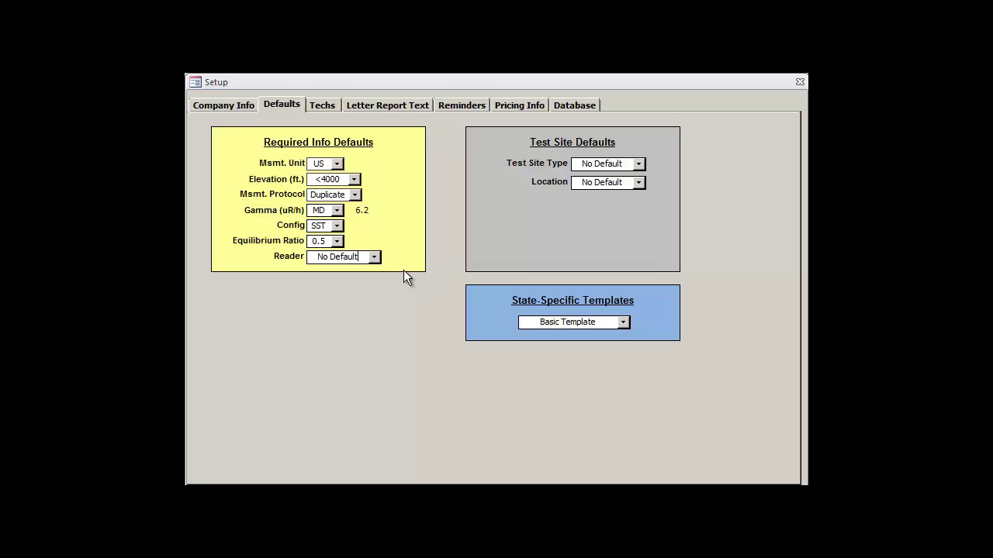
pyautogui.click(373, 258)
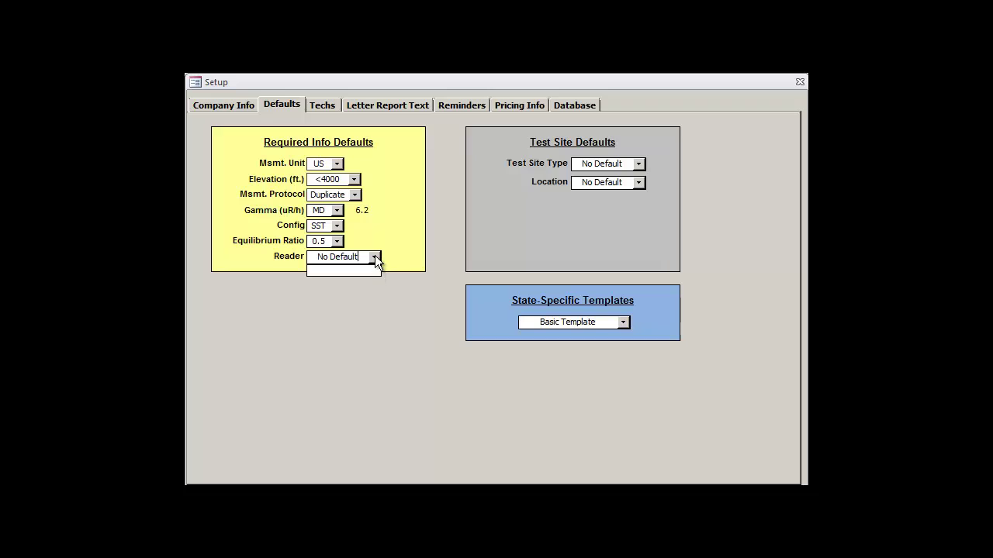
pyautogui.click(375, 258)
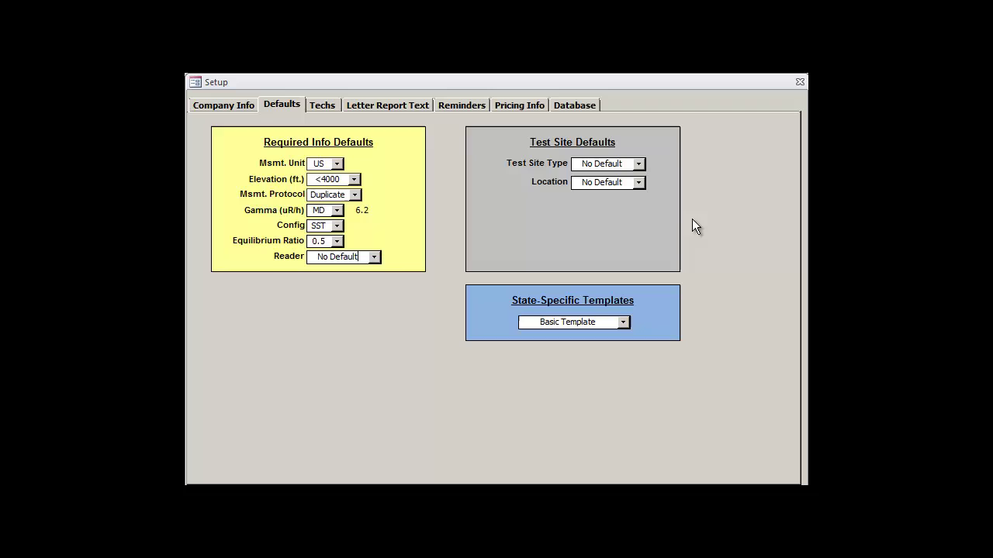
# Step: Keep Residential as the default test site type and make Basement the default location
pyautogui.click(640, 162)
pyautogui.click(638, 163)
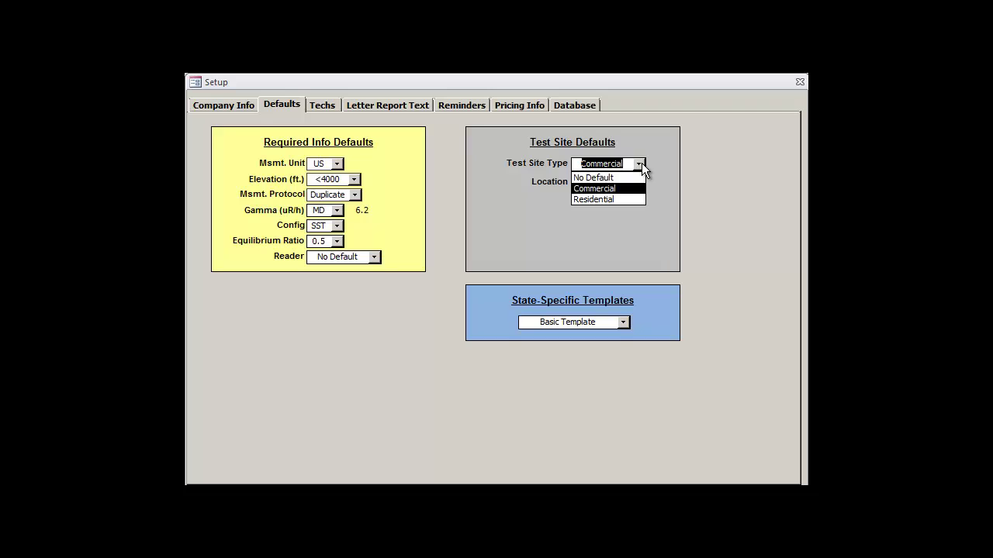
pyautogui.click(629, 198)
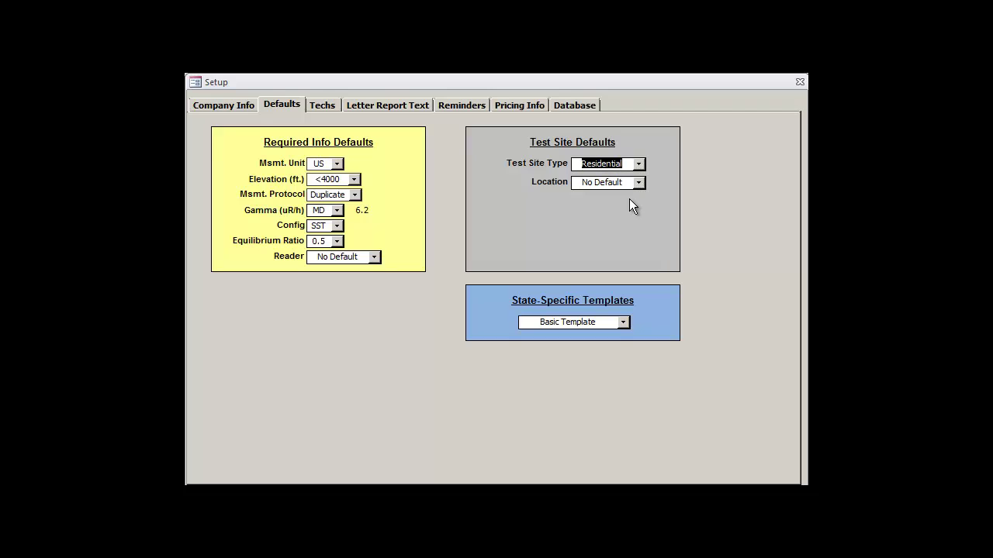
pyautogui.click(630, 183)
pyautogui.click(641, 181)
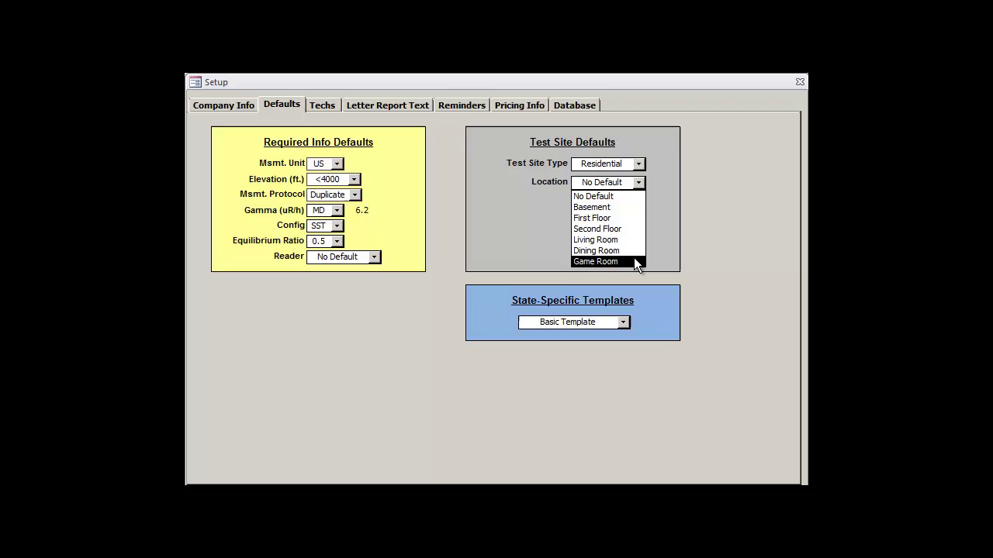
pyautogui.click(634, 209)
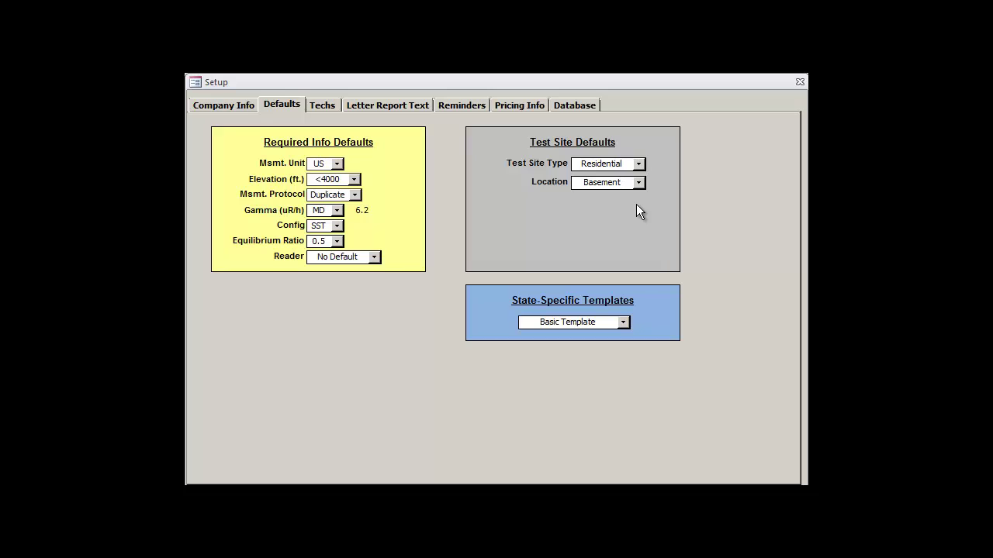
pyautogui.click(625, 324)
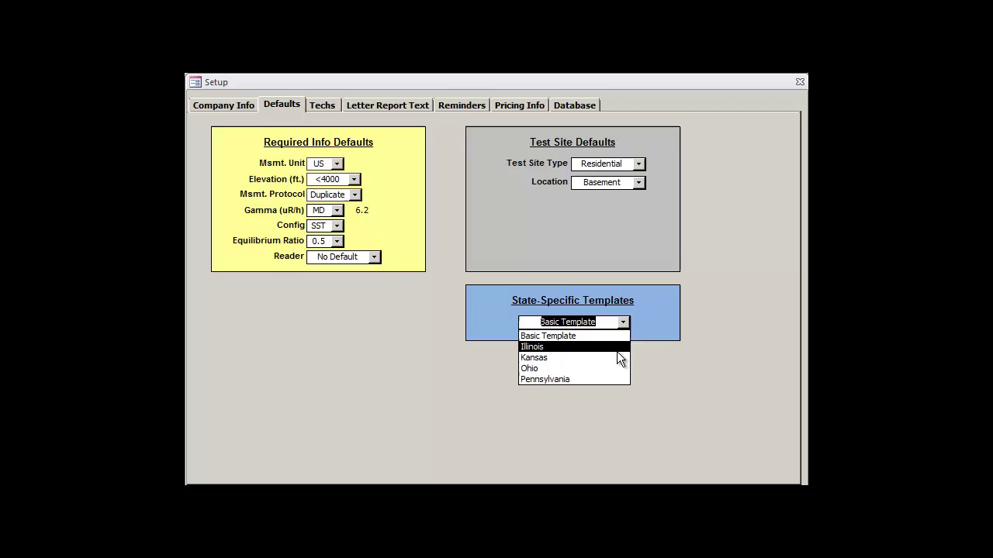
pyautogui.click(618, 351)
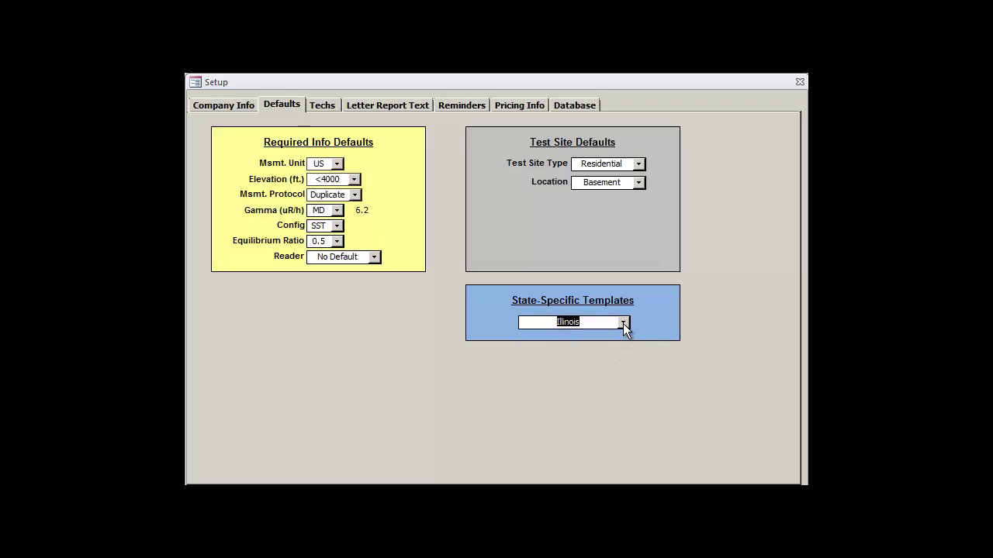
pyautogui.click(623, 323)
pyautogui.click(618, 353)
pyautogui.click(621, 322)
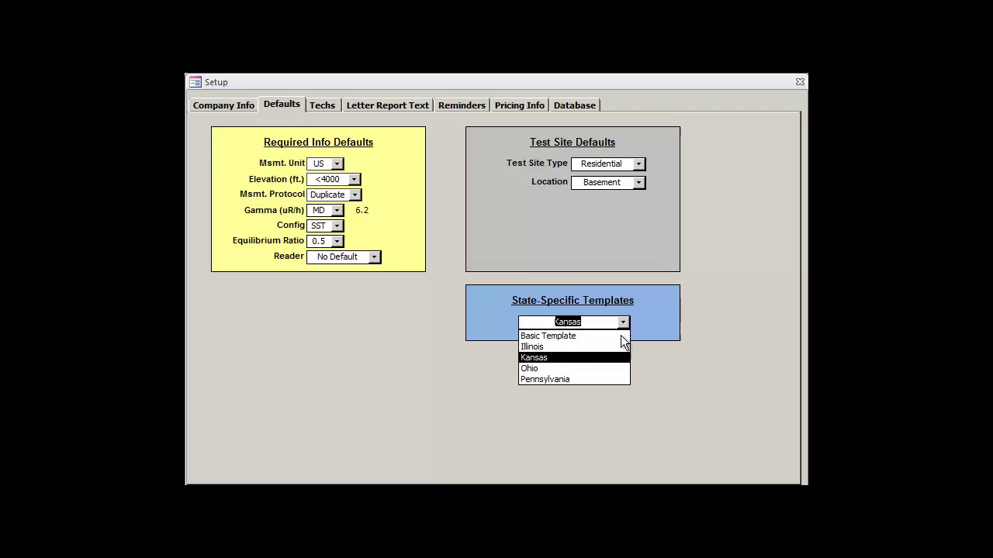
pyautogui.click(618, 369)
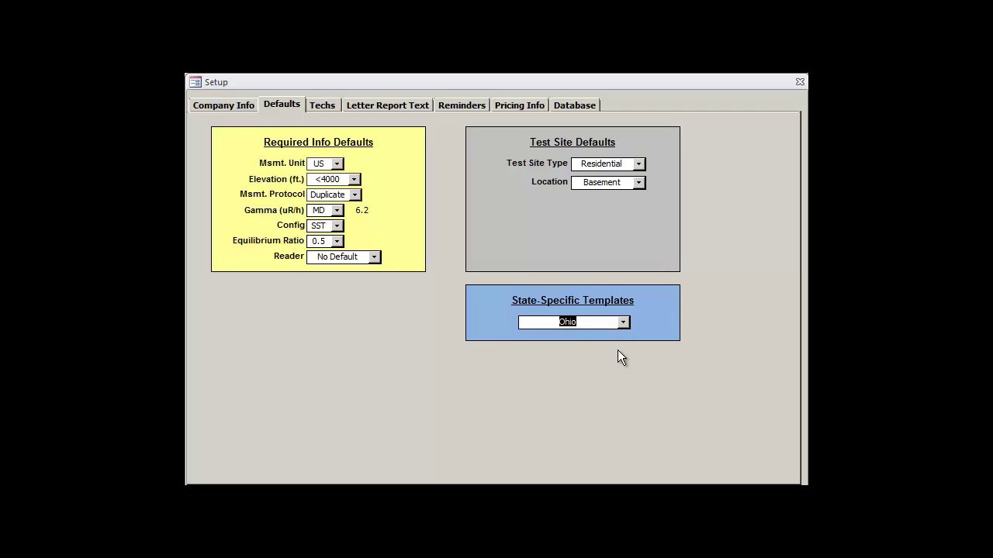
pyautogui.click(622, 324)
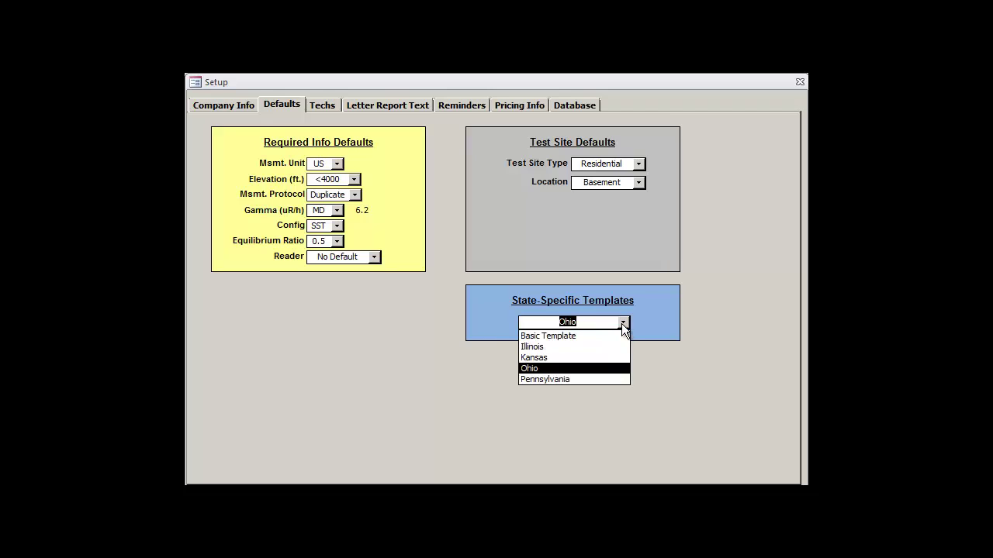
pyautogui.click(608, 374)
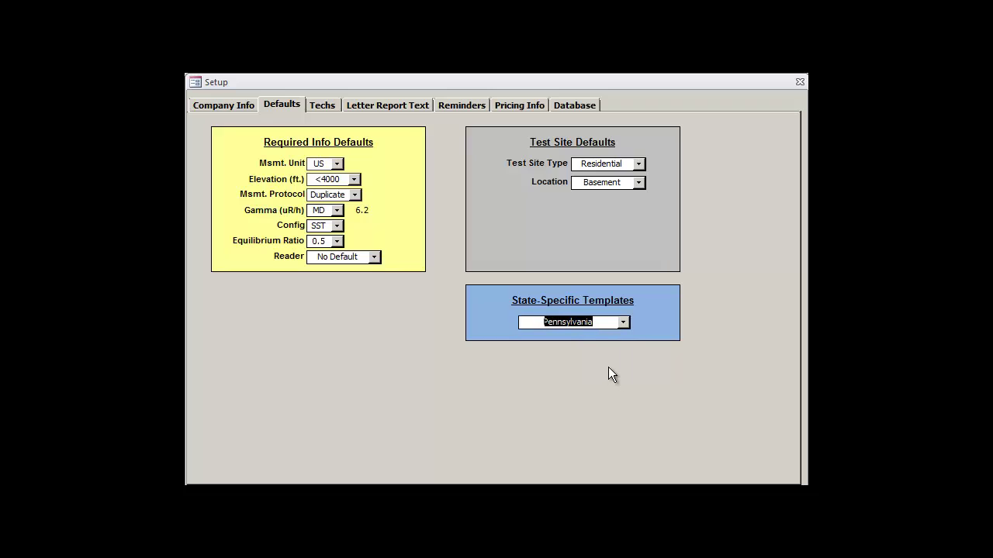
pyautogui.click(605, 324)
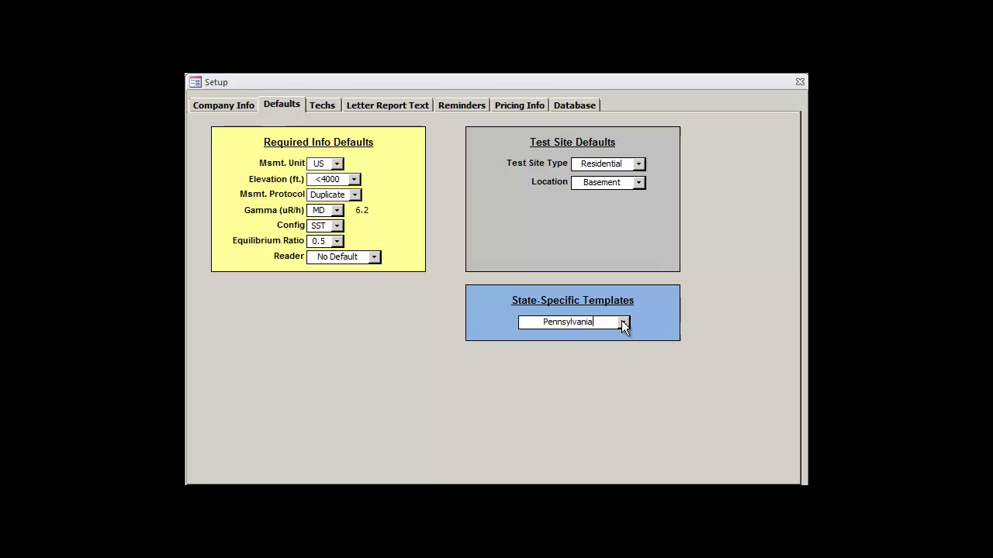
pyautogui.click(623, 324)
pyautogui.click(618, 336)
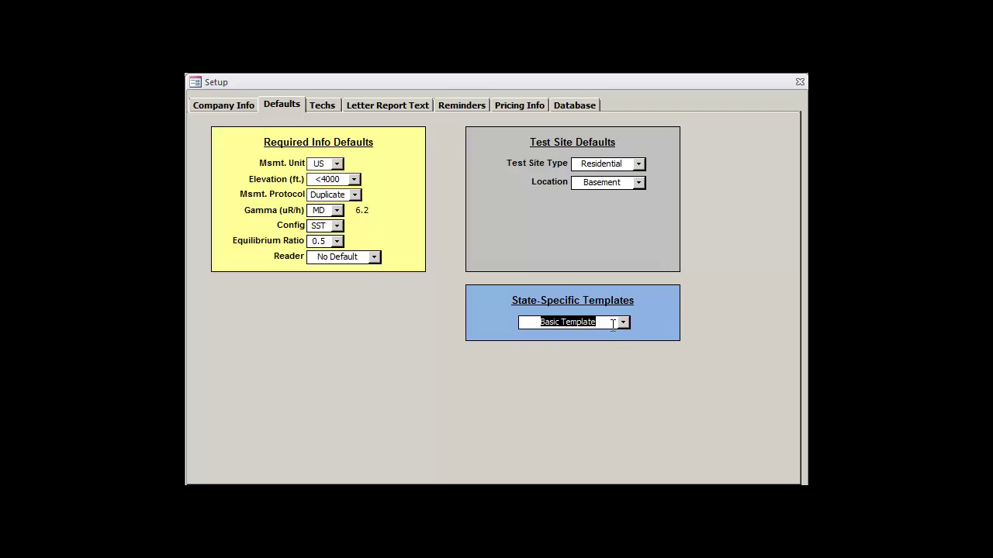
pyautogui.click(613, 325)
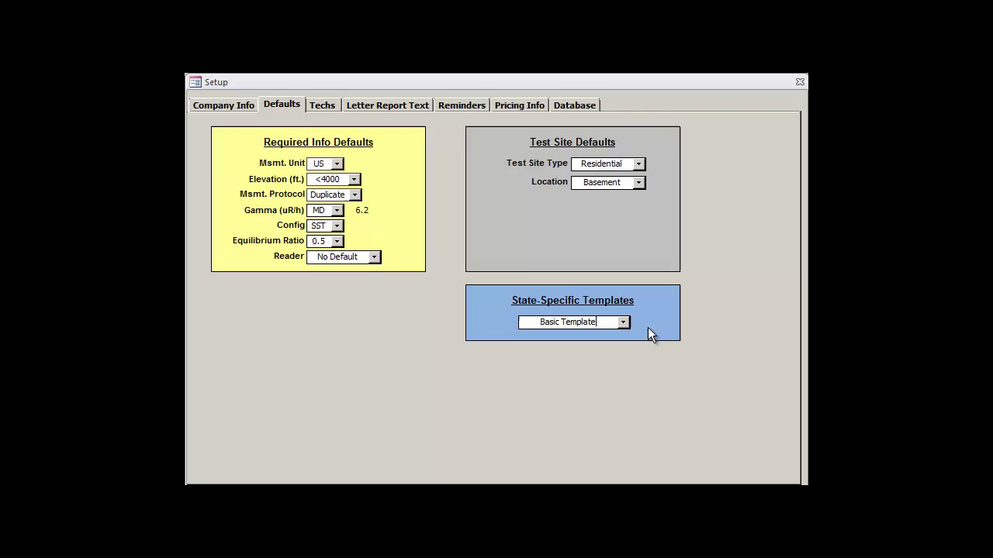
pyautogui.click(627, 320)
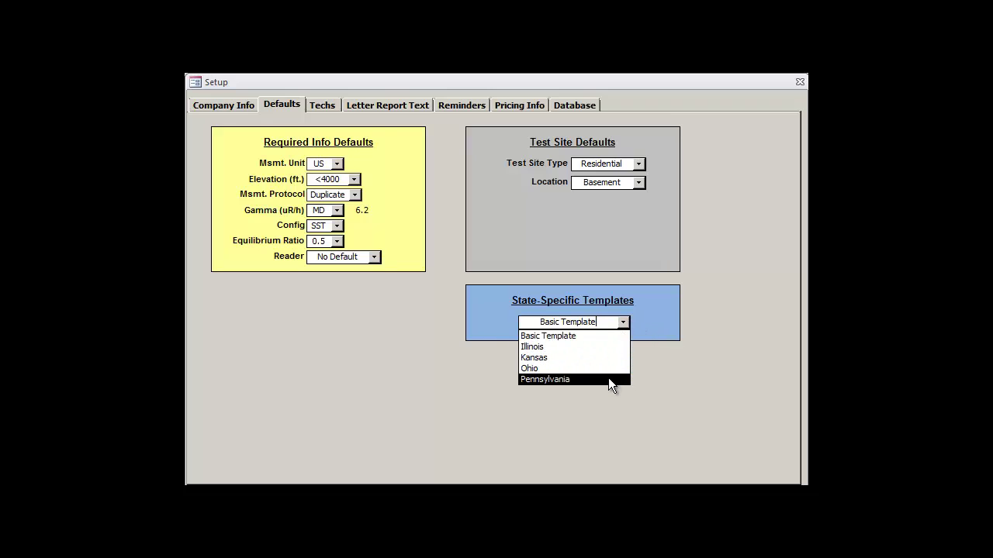
pyautogui.click(608, 336)
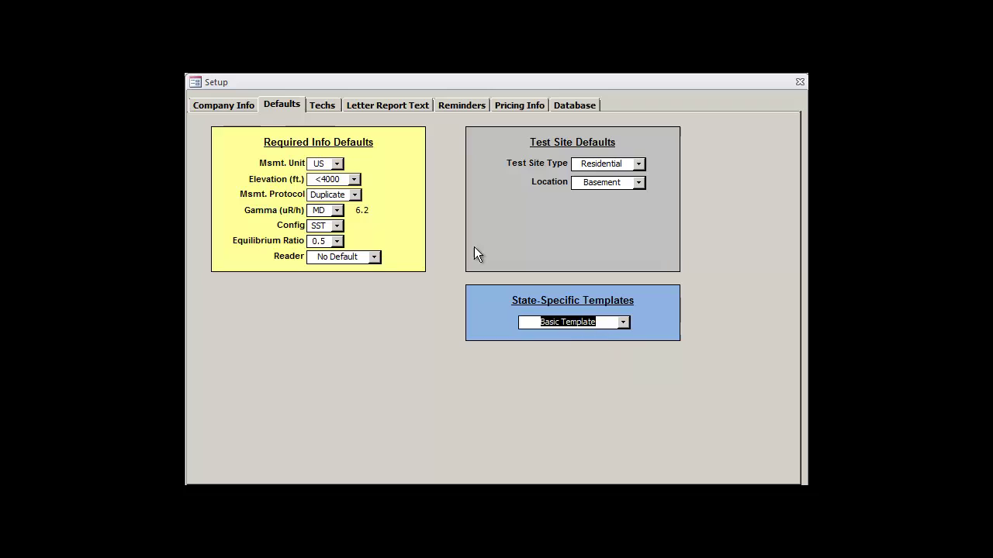
# Step: Add a technician with name, NRPP certification, initials AS, certificate number and due date 12/31/14
pyautogui.click(322, 109)
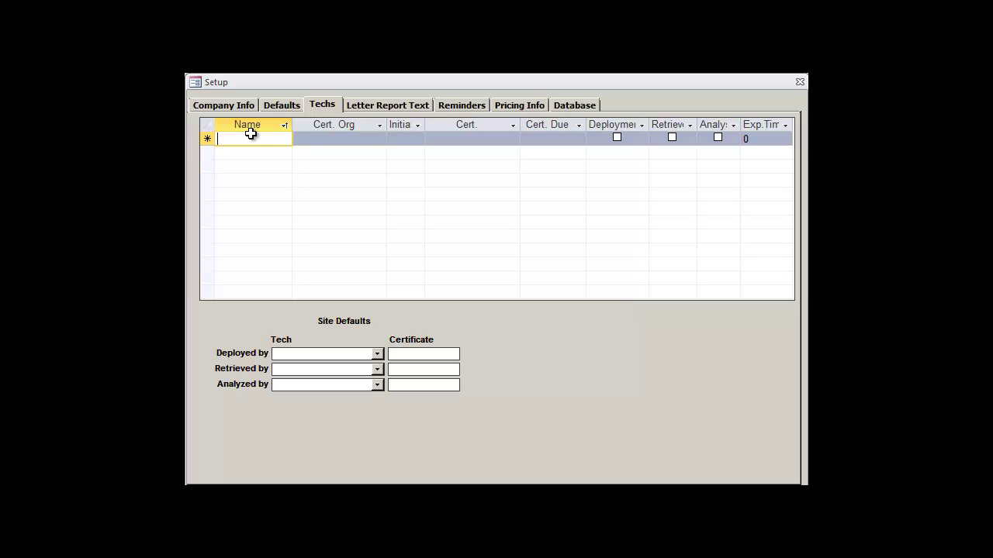
pyautogui.write('Adam Smith')
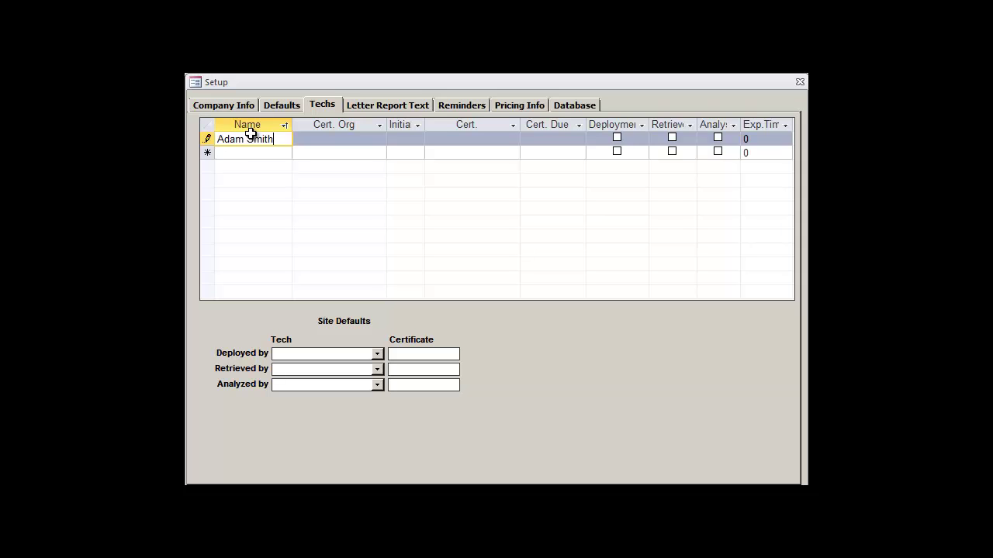
pyautogui.press('Tab')
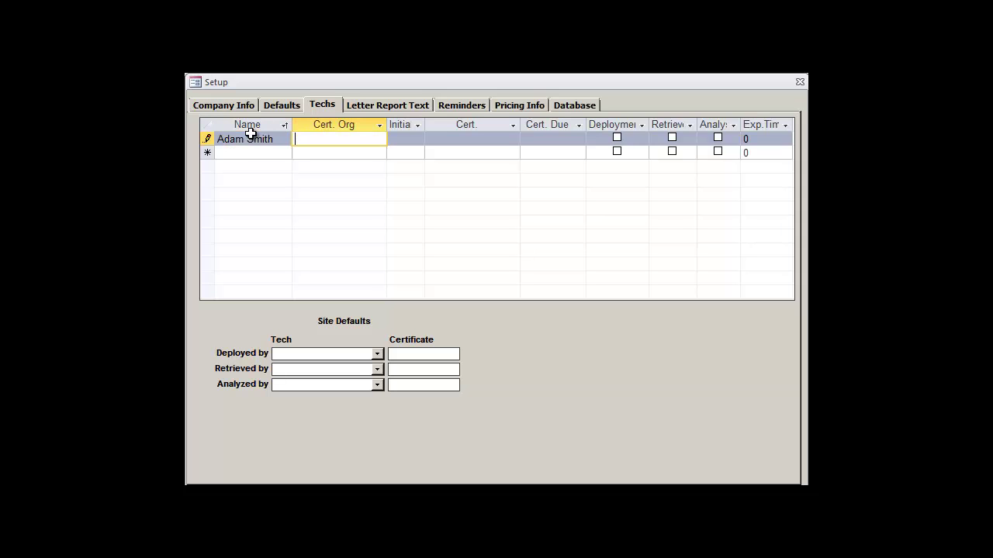
pyautogui.write('NRPP')
pyautogui.press('Tab')
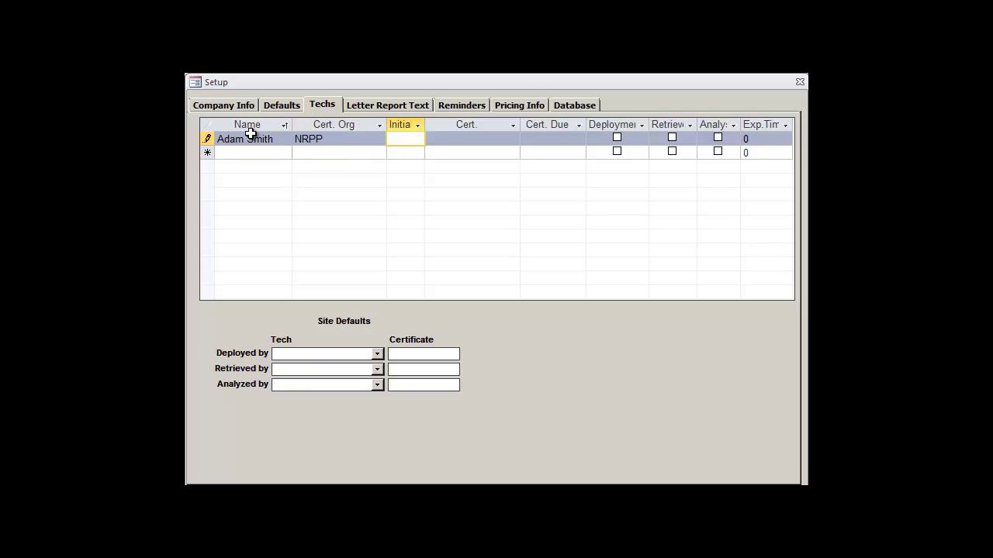
pyautogui.write('AS')
pyautogui.press('Tab')
pyautogui.write('0')
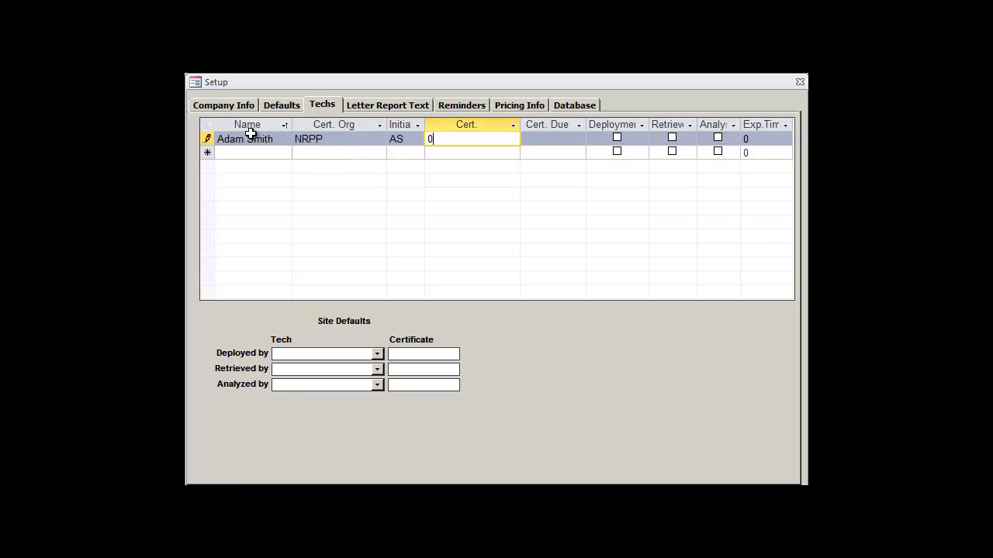
pyautogui.write('12345678')
pyautogui.press('Tab')
pyautogui.write('12/31/14')
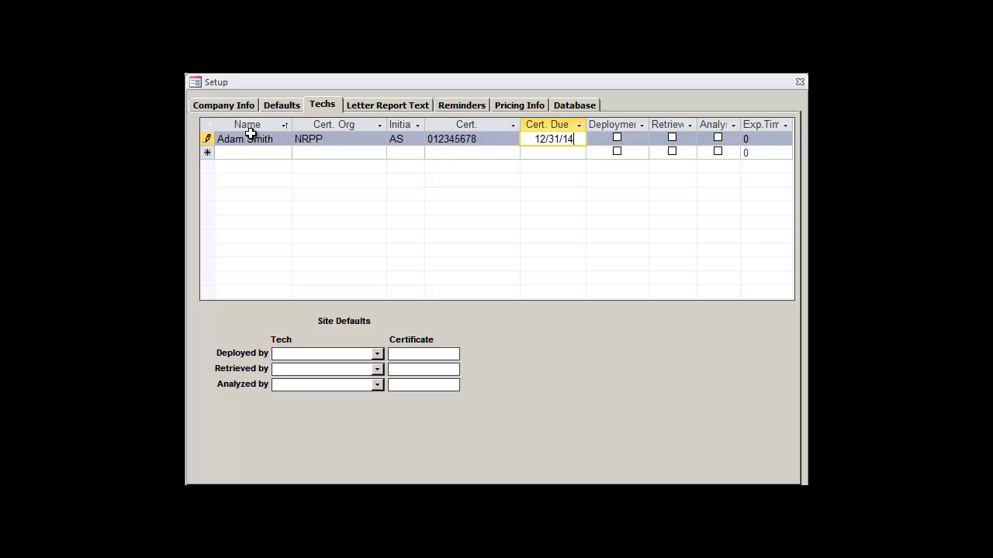
# Step: Mark the technician for deployment, retrieval and analysis, with exposure time 15
pyautogui.click(617, 138)
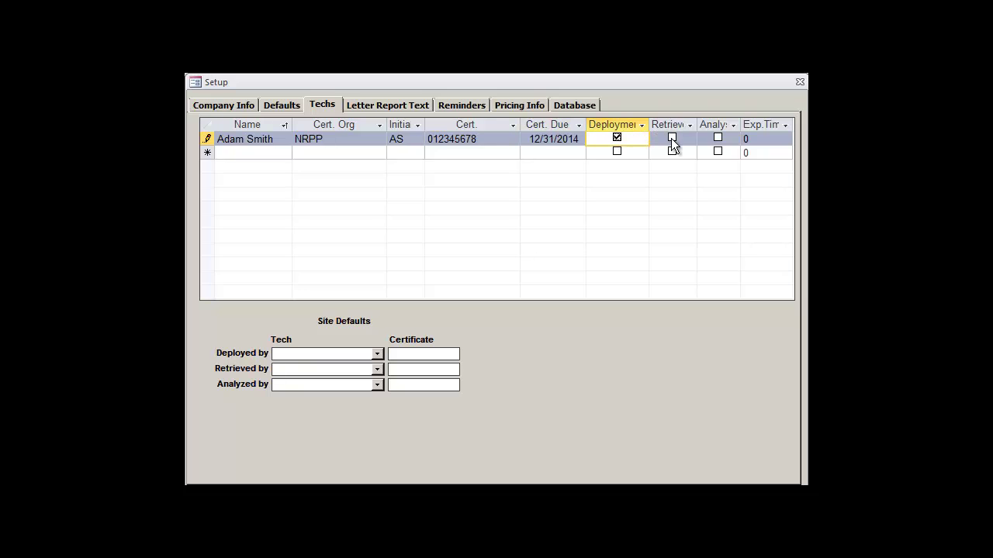
pyautogui.click(672, 138)
pyautogui.click(718, 138)
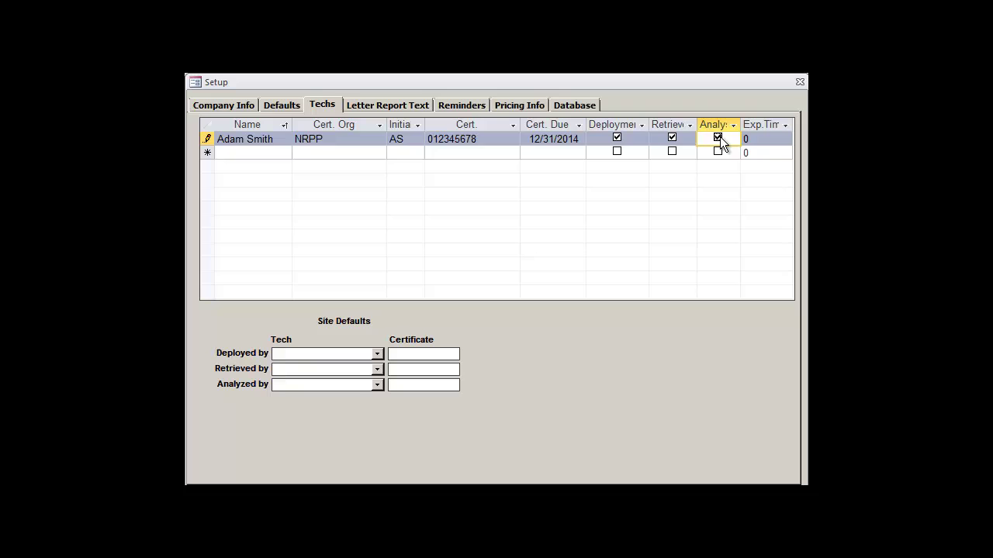
pyautogui.click(775, 139)
pyautogui.click(783, 140)
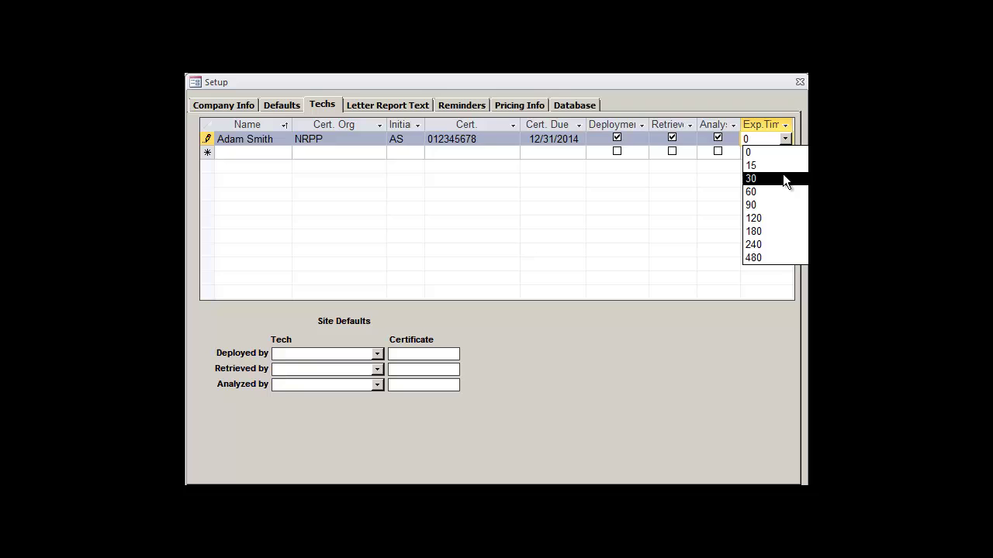
pyautogui.click(788, 170)
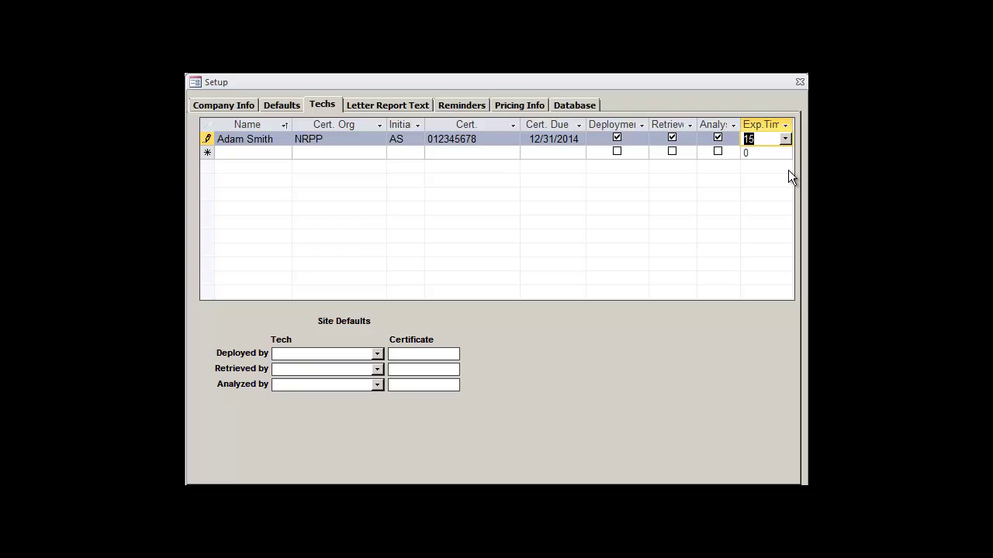
pyautogui.click(765, 142)
# Step: Assign the new technician as default deployer, retriever and analyzer, then save and start a new record
pyautogui.click(376, 353)
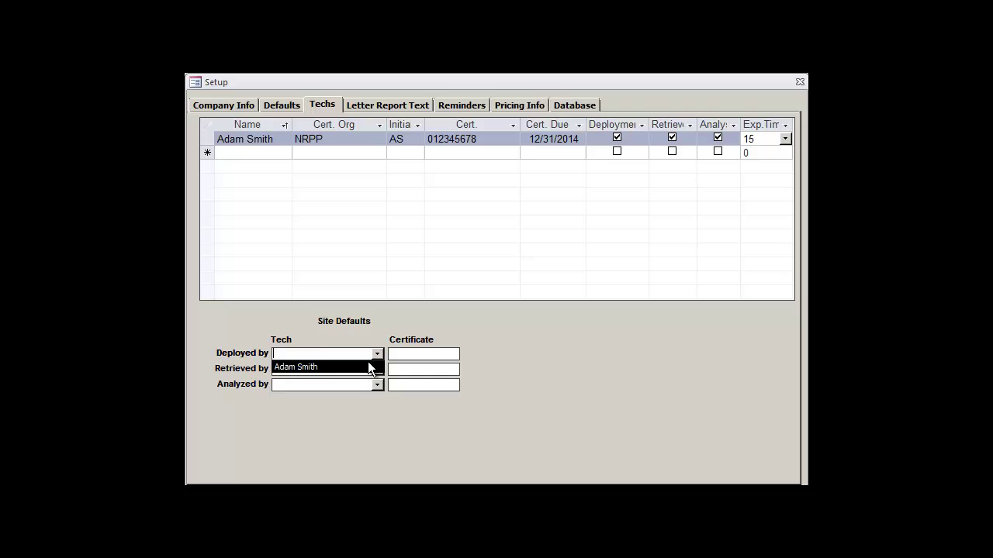
pyautogui.click(369, 366)
pyautogui.click(377, 369)
pyautogui.click(370, 383)
pyautogui.click(377, 384)
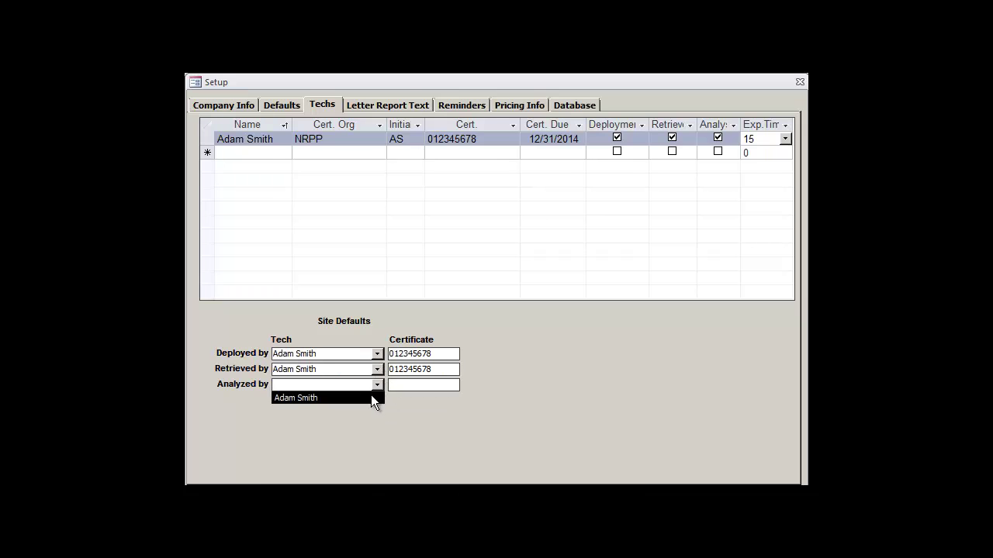
pyautogui.click(371, 394)
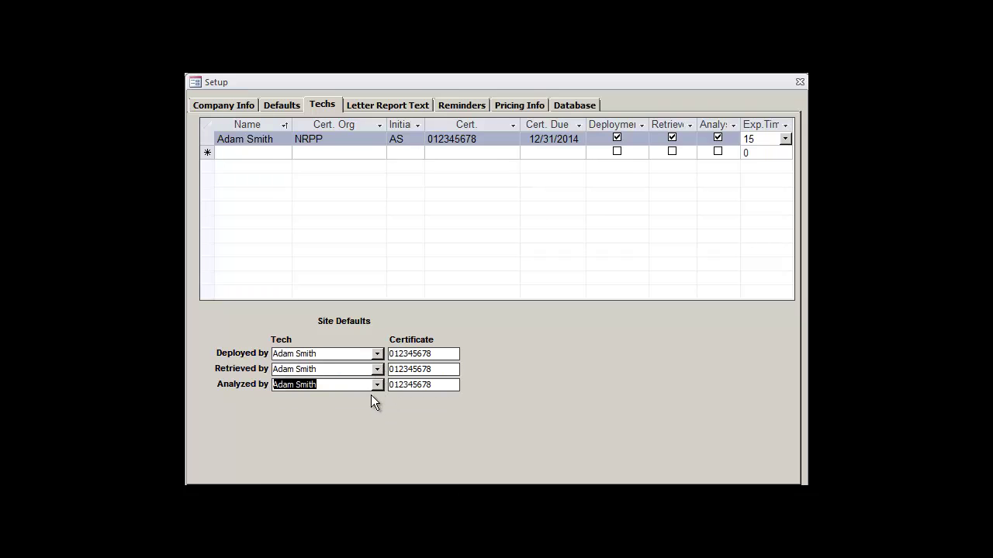
pyautogui.click(343, 355)
pyautogui.click(245, 153)
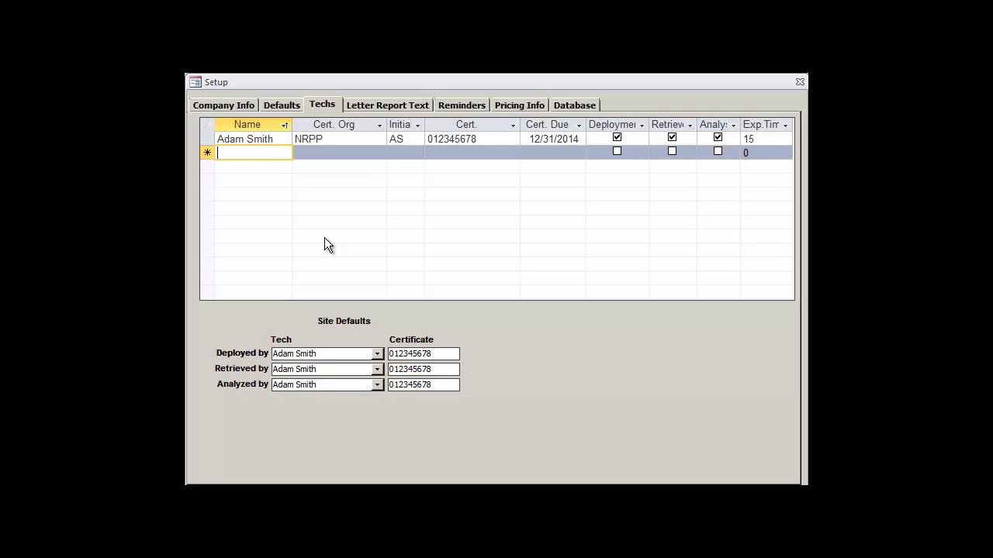
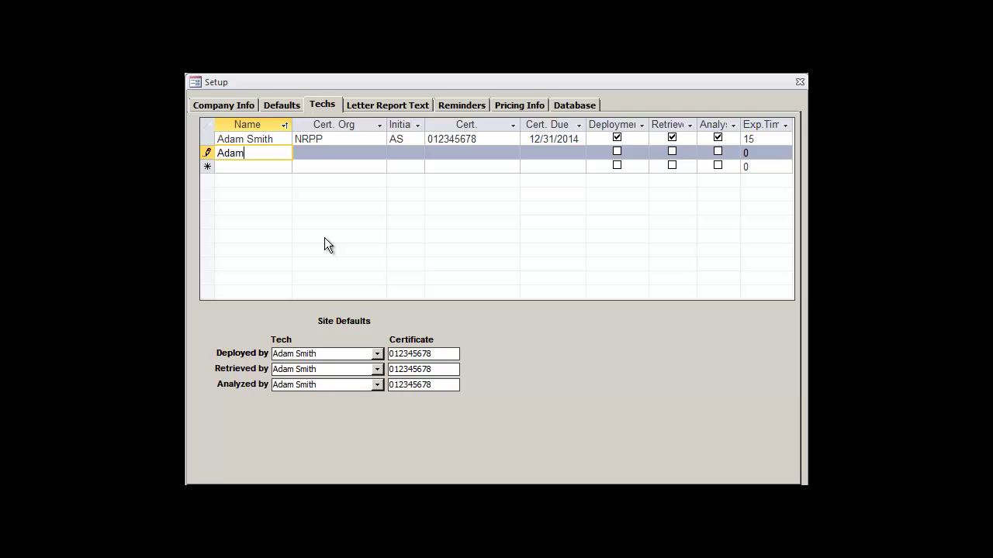
pyautogui.press('Tab')
pyautogui.press('Tab')
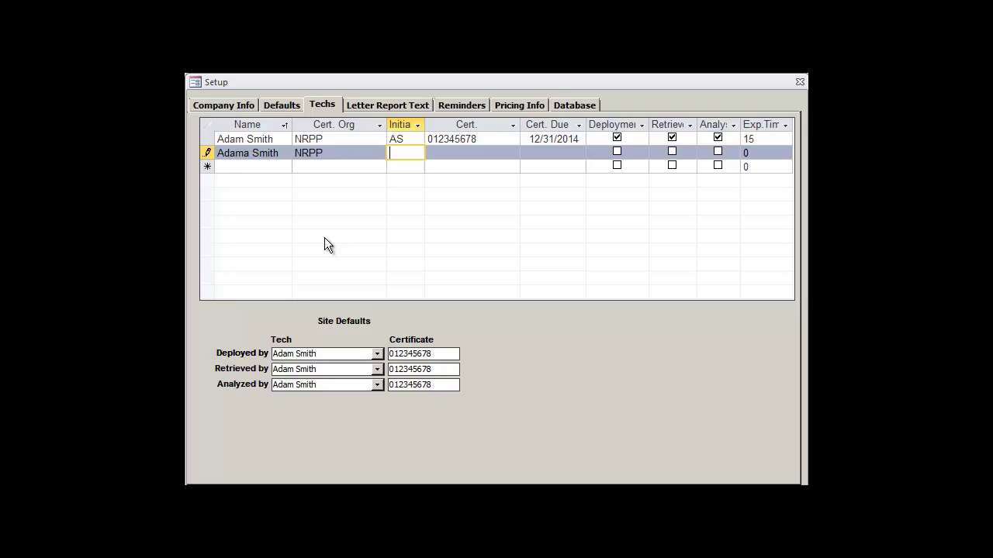
pyautogui.press('Tab')
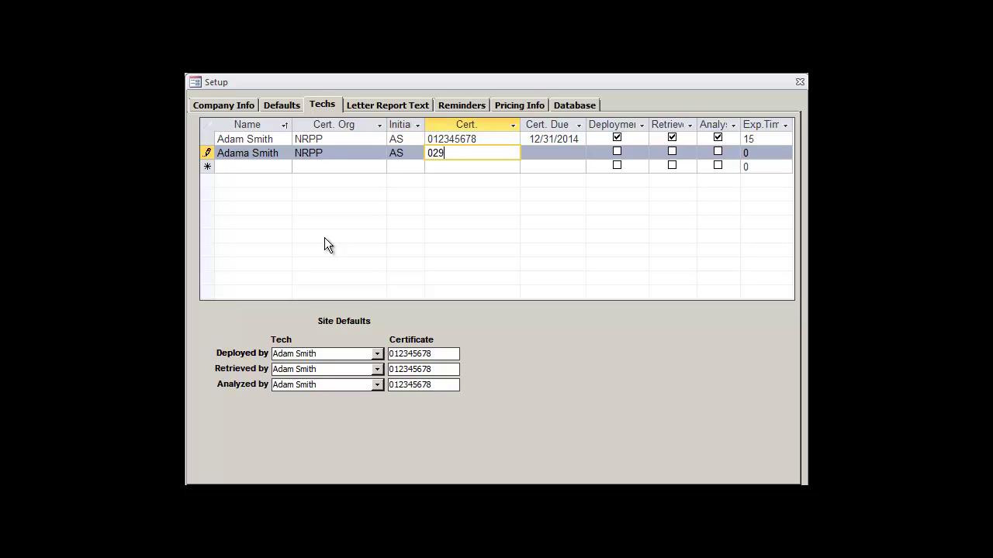
pyautogui.click(207, 153)
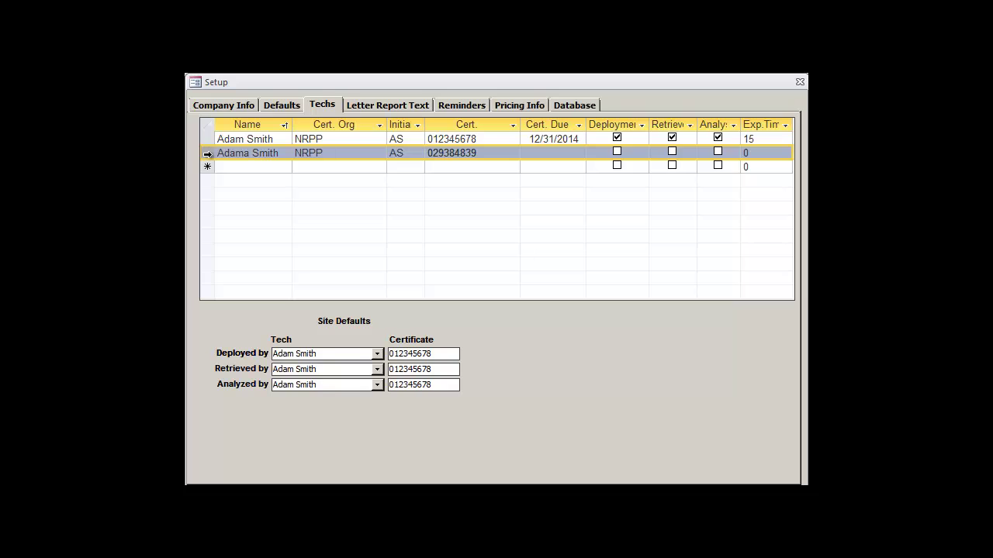
pyautogui.press('Delete')
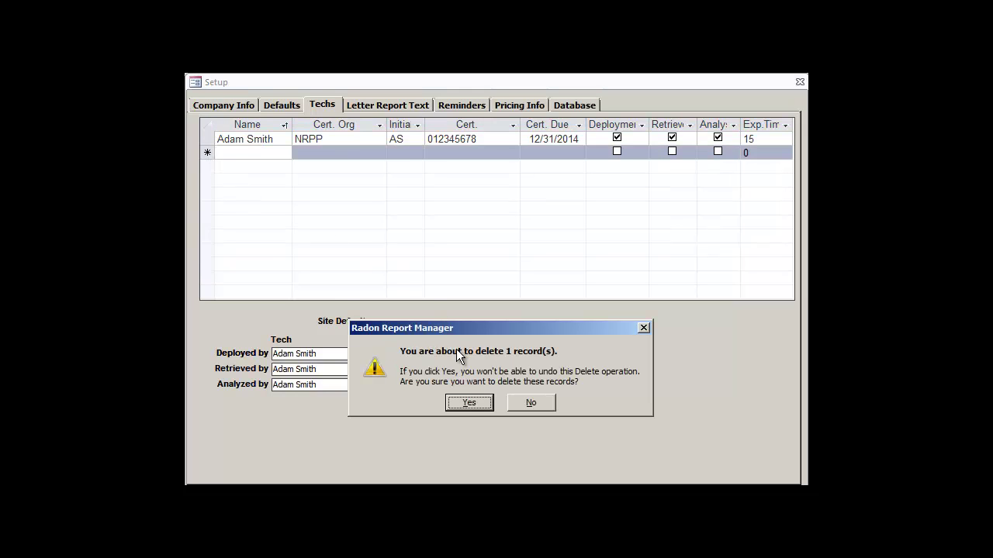
pyautogui.click(469, 404)
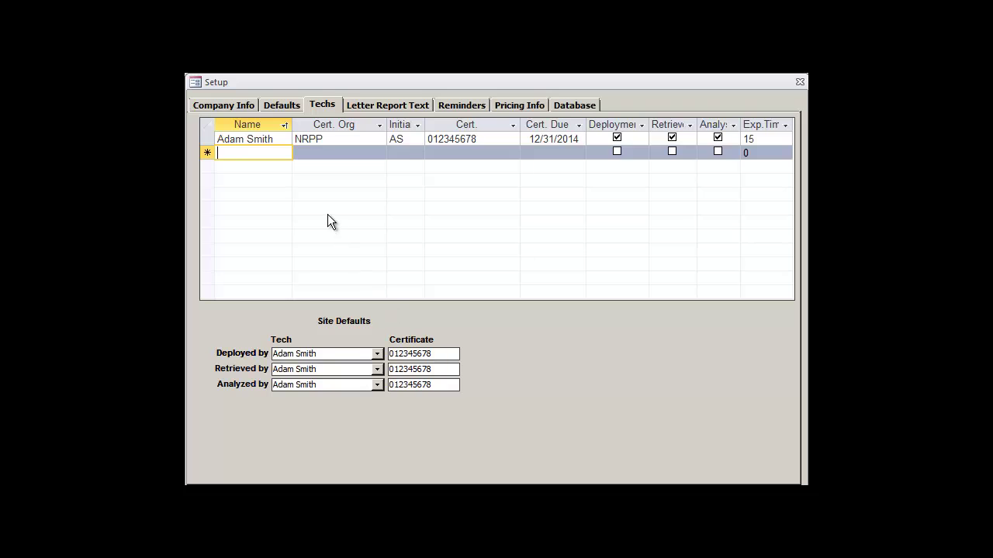
# Step: Show the Letter Report Text tab and deselect the Text 1a wording
pyautogui.click(369, 102)
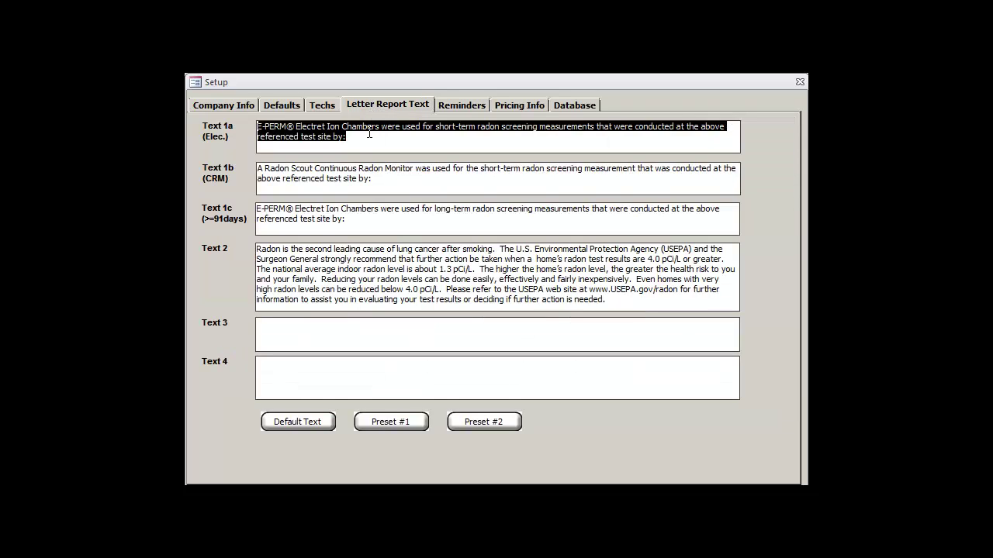
pyautogui.click(368, 138)
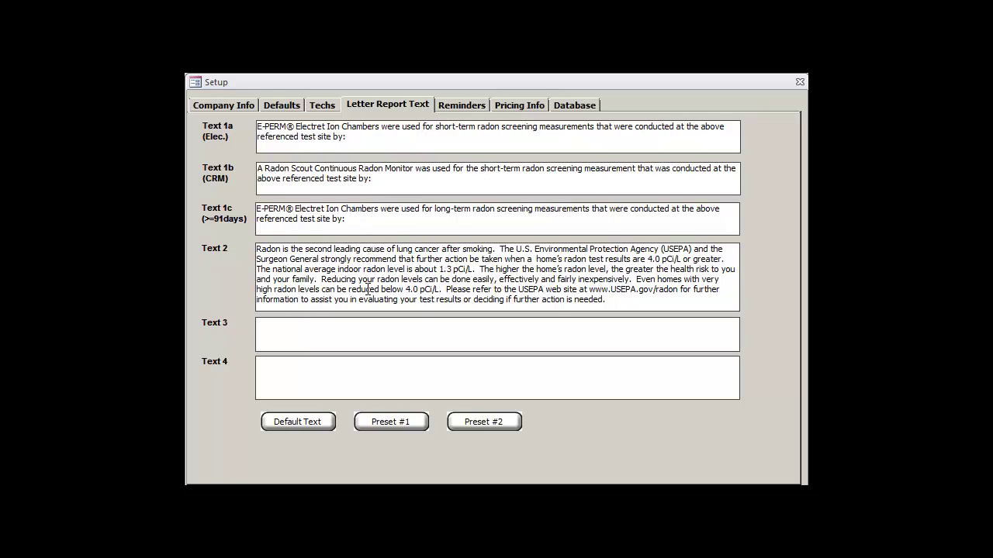
# Step: In Preset #1, write the short-term, CRM and long-term radon test sentences into Texts 1a–1c
pyautogui.click(396, 422)
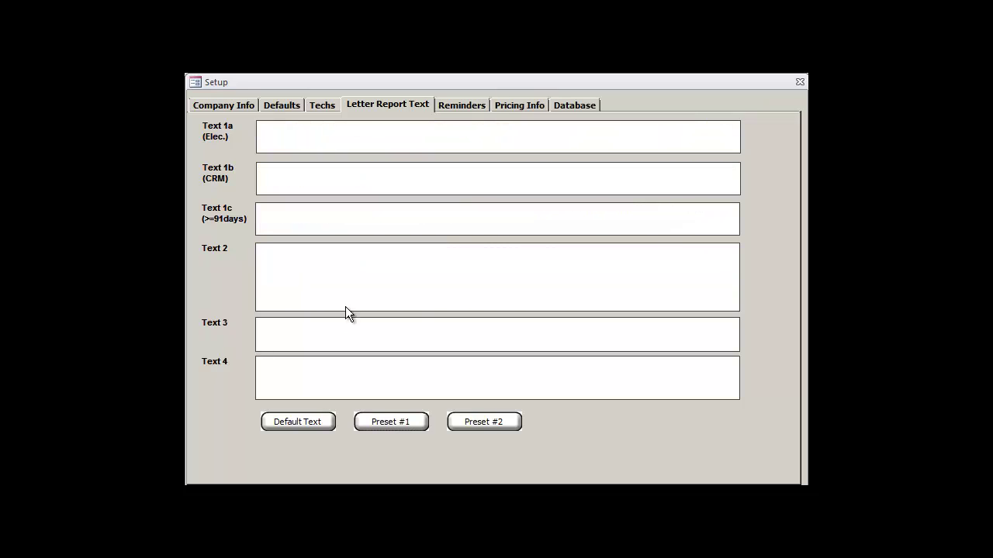
pyautogui.write('A short-term radon test was conducted at the ')
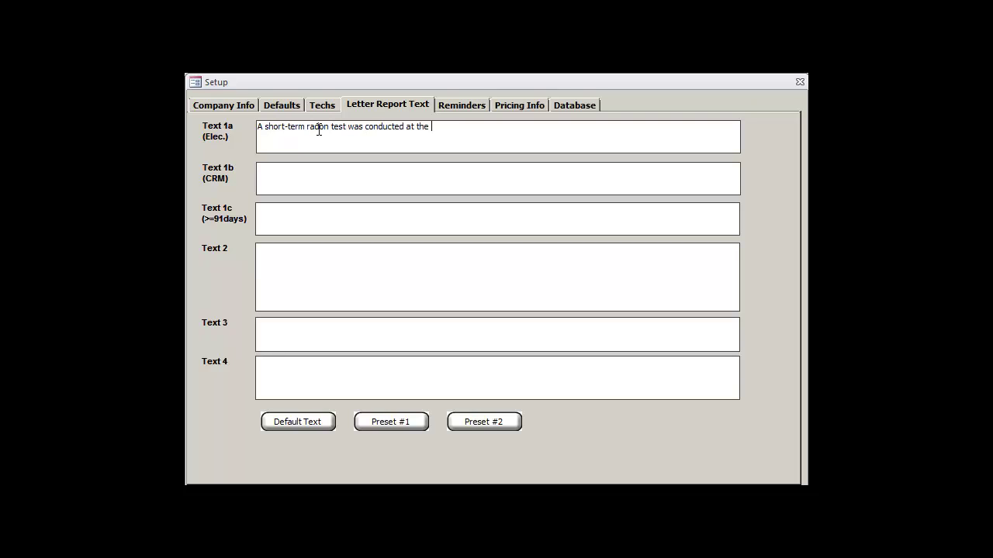
pyautogui.write('following site:')
pyautogui.click(298, 183)
pyautogui.write('A C')
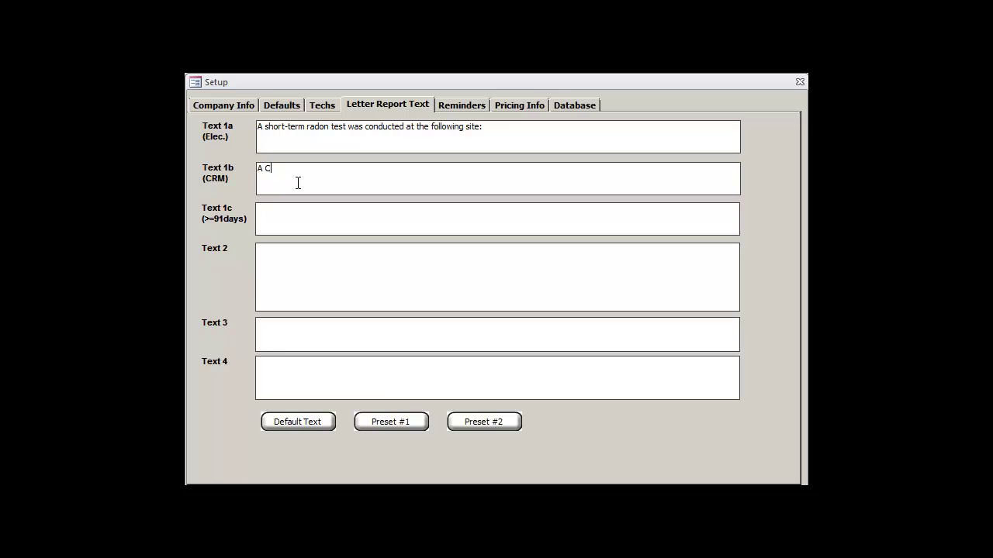
pyautogui.write('RM radon test was conducted a')
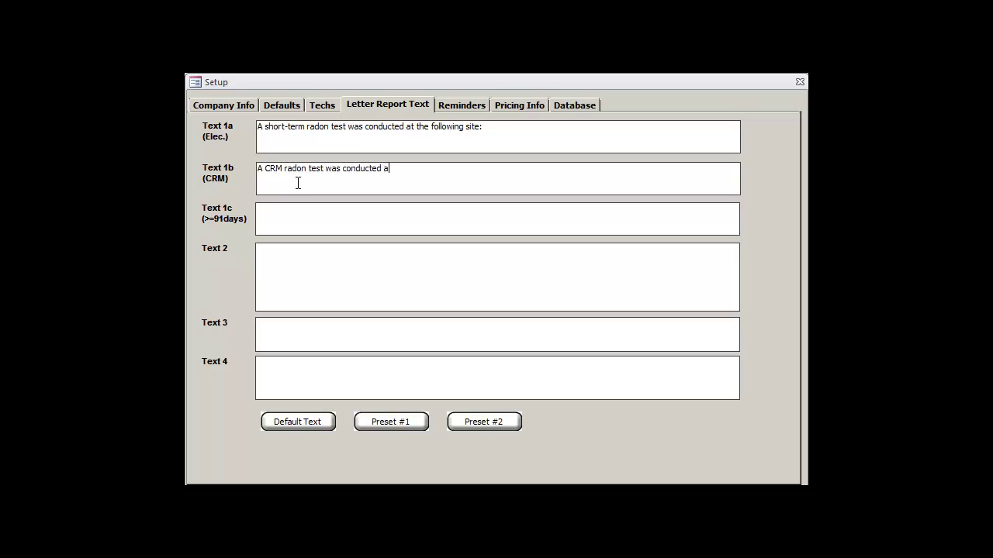
pyautogui.write('t the following site:')
pyautogui.click(285, 230)
pyautogui.write('A long-term r')
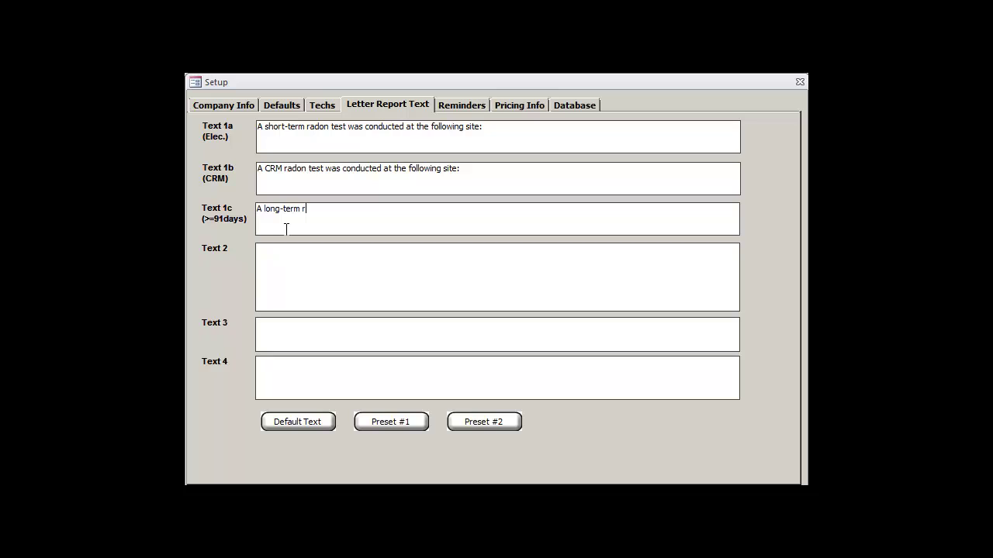
pyautogui.write('adon test was conducte')
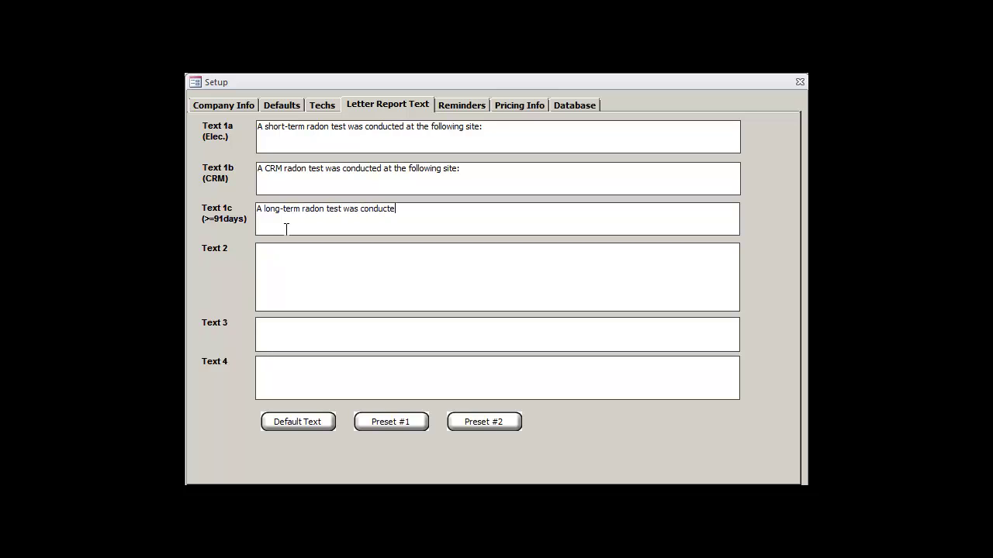
pyautogui.write('d at the following site:')
# Step: Copy the default Text 2 radon paragraph into Preset #1 and set Text 4 to 'Thanks for the business!'
pyautogui.click(309, 420)
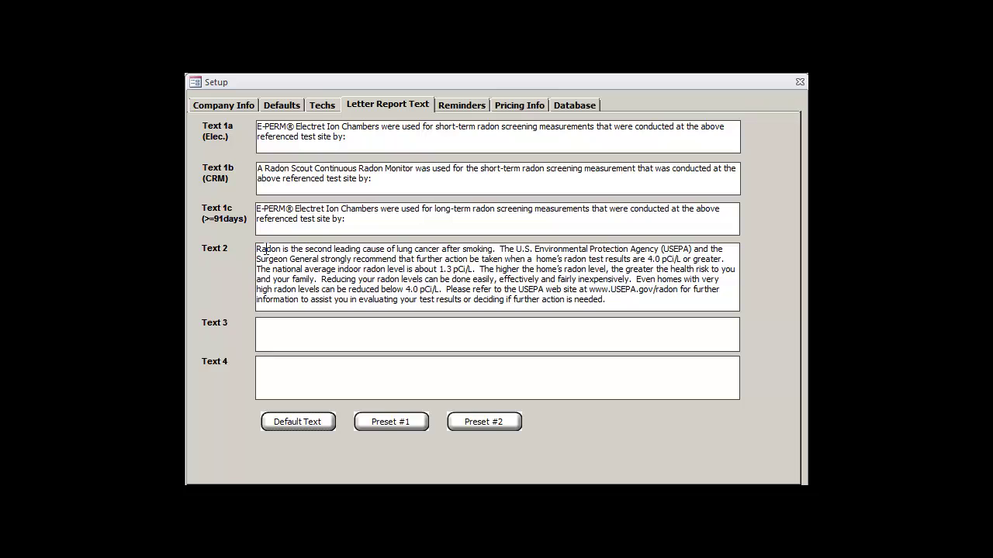
pyautogui.moveTo(258, 249); pyautogui.dragTo(631, 304)
pyautogui.hotkey('ctrl', 'c')
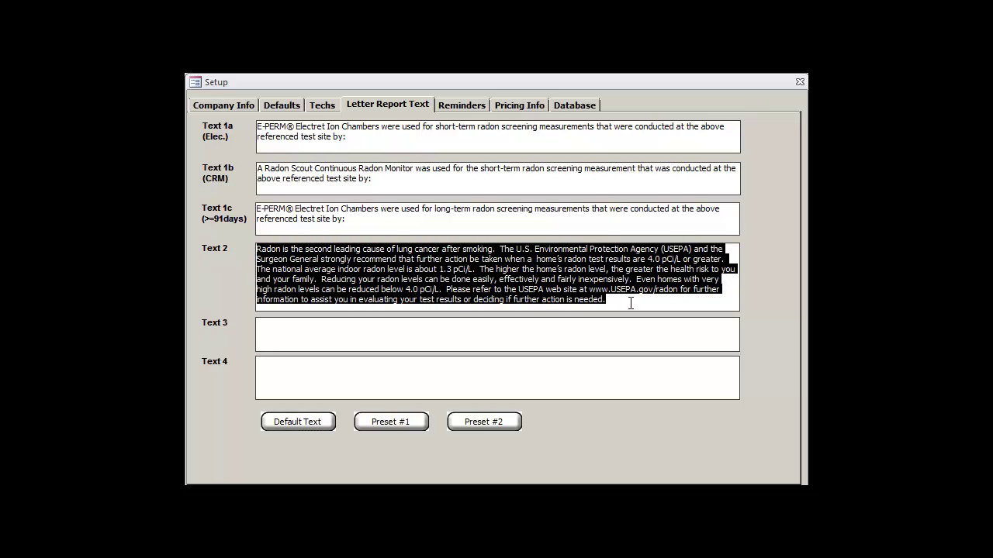
pyautogui.click(409, 419)
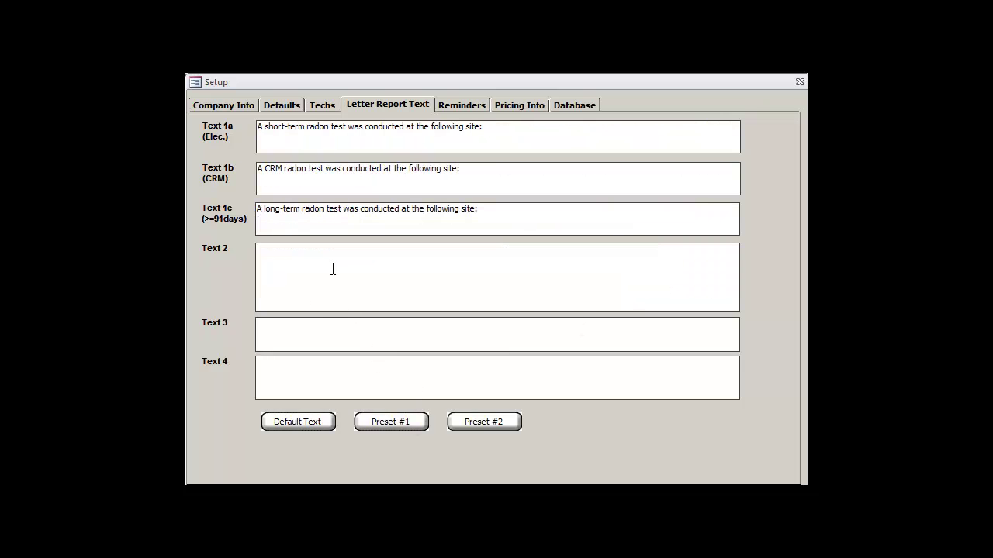
pyautogui.hotkey('ctrl', 'v')
pyautogui.click(298, 376)
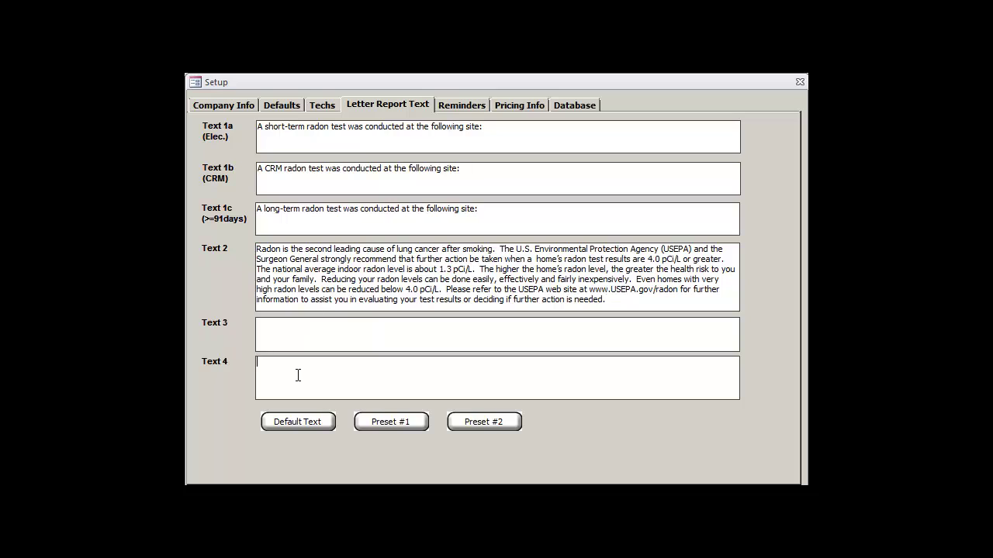
pyautogui.write('Thanks for the business!')
# Step: Type 'This will be lost if I switch to a preset!' in default Text 4, then return to Preset #1
pyautogui.click(304, 425)
pyautogui.click(298, 366)
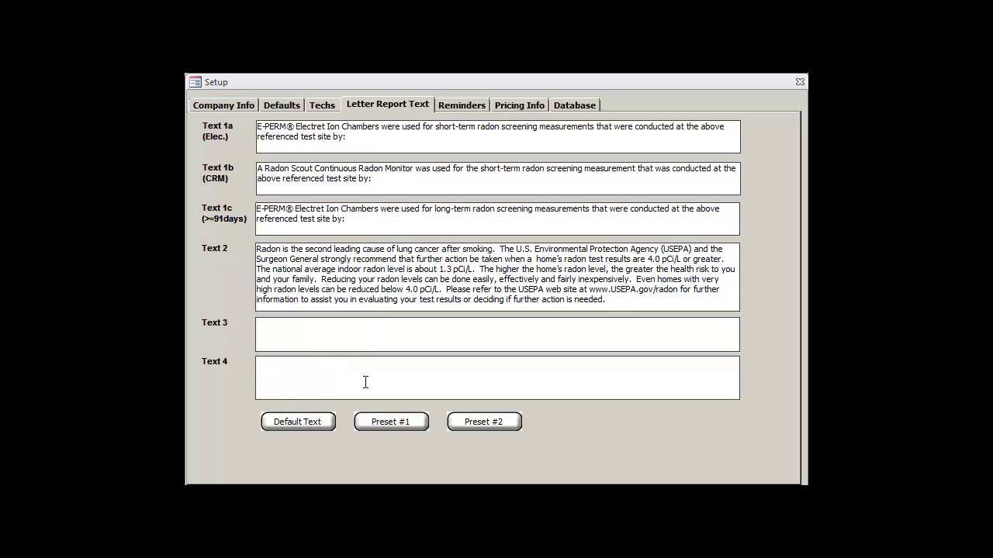
pyautogui.write('This will be lost if I switch to a preset!')
pyautogui.click(405, 419)
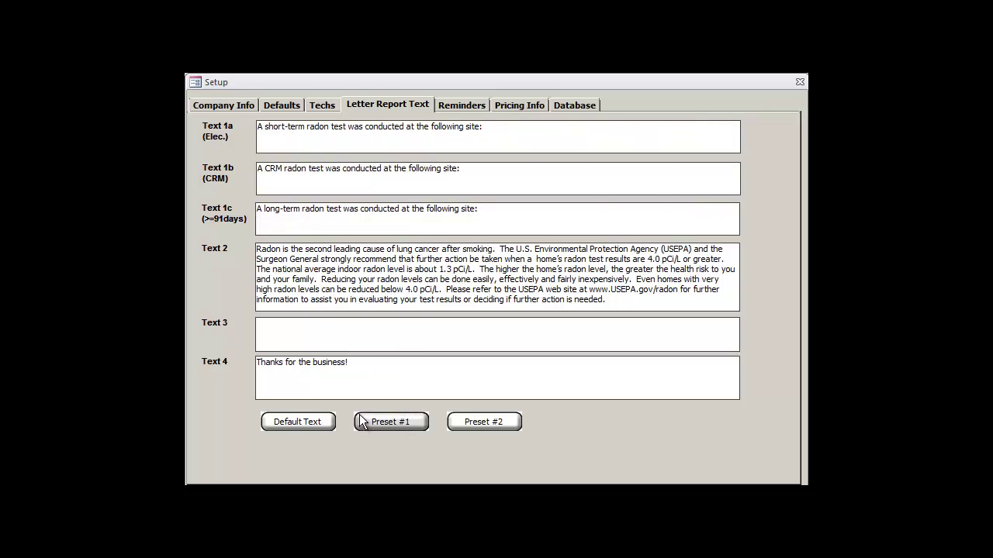
# Step: Type 'Yep, it got lost.' in default text, cycle through Presets #2 and #1, then view Reminders
pyautogui.click(320, 417)
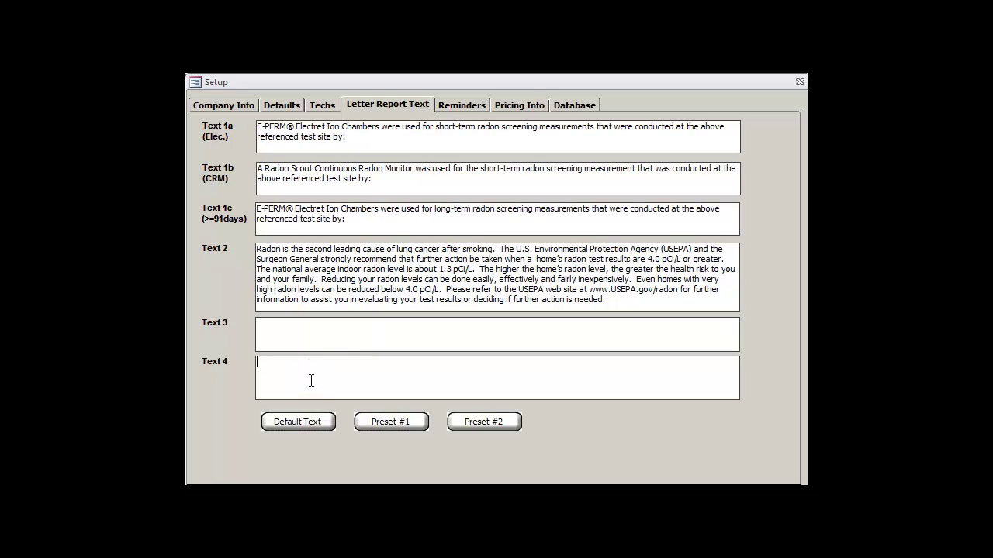
pyautogui.write('Yep, it got lost.')
pyautogui.click(488, 423)
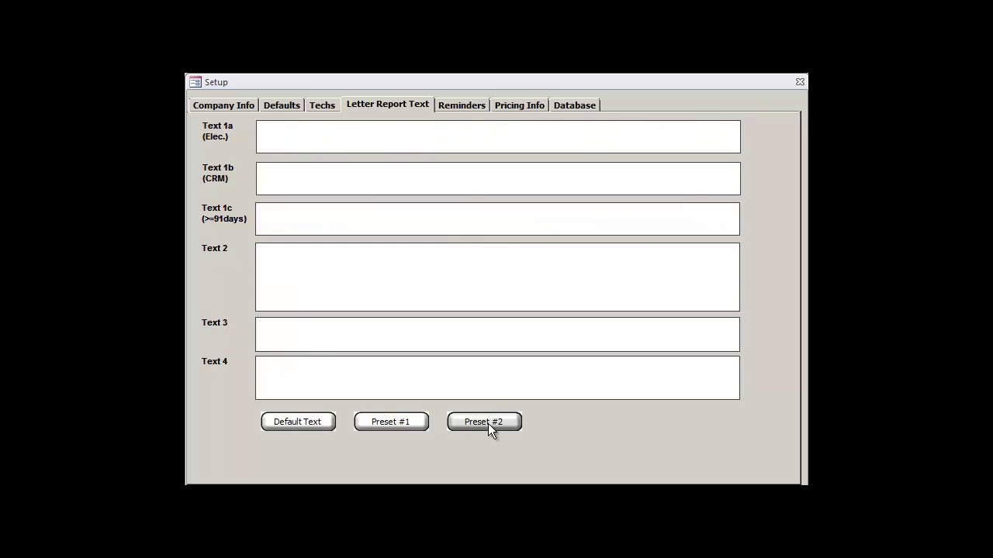
pyautogui.click(365, 419)
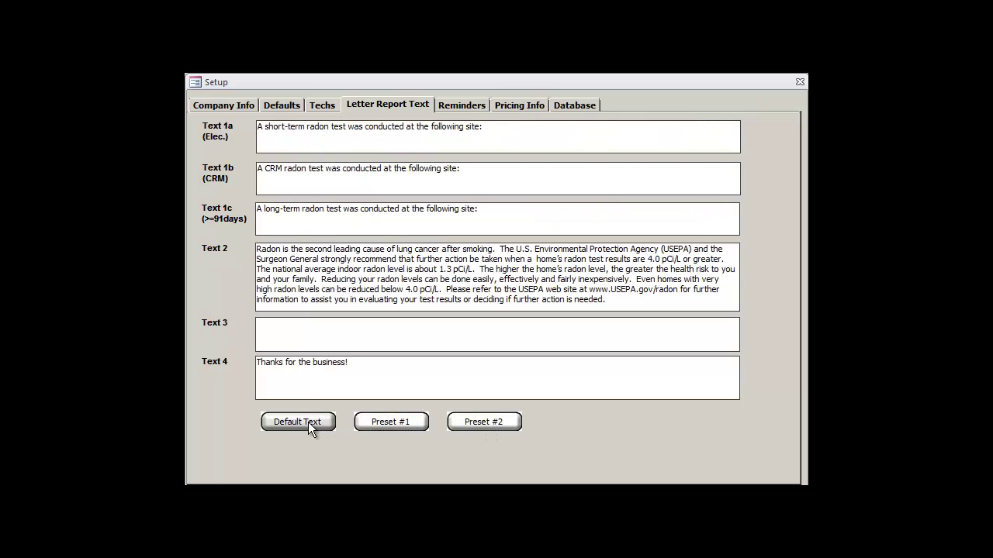
pyautogui.click(364, 423)
pyautogui.click(384, 420)
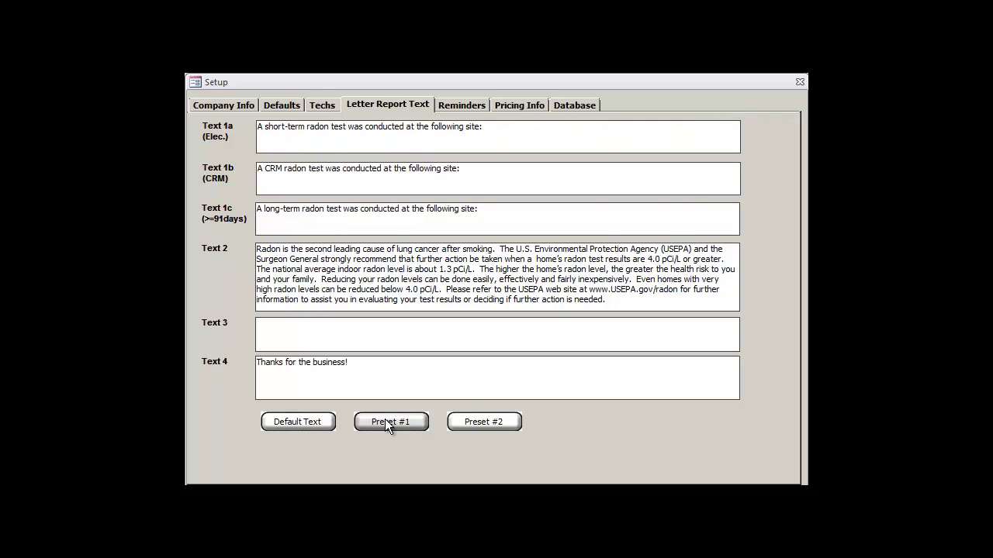
pyautogui.click(461, 106)
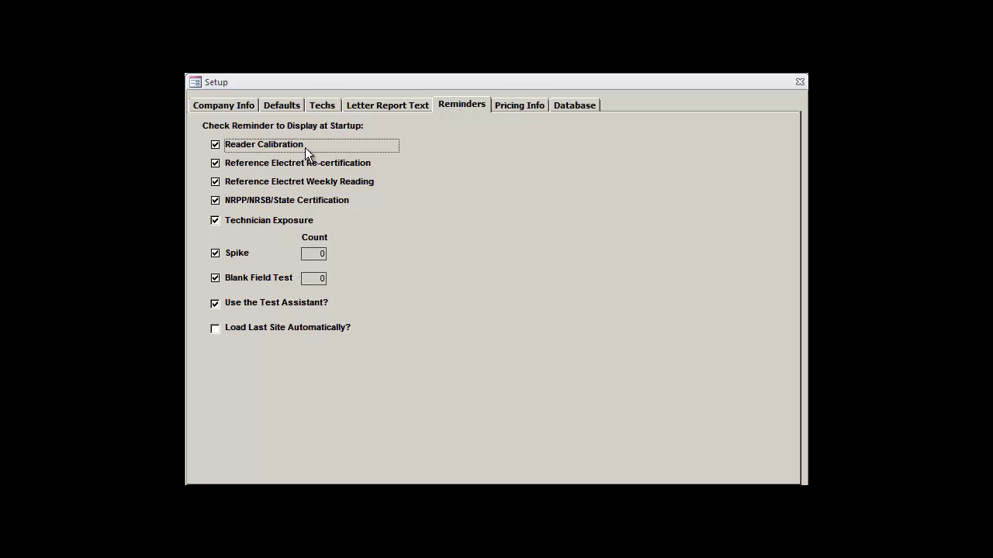
# Step: Check all seven startup reminders, from Reader Calibration through Spike and Blank Field Test
pyautogui.click(215, 146)
pyautogui.click(215, 165)
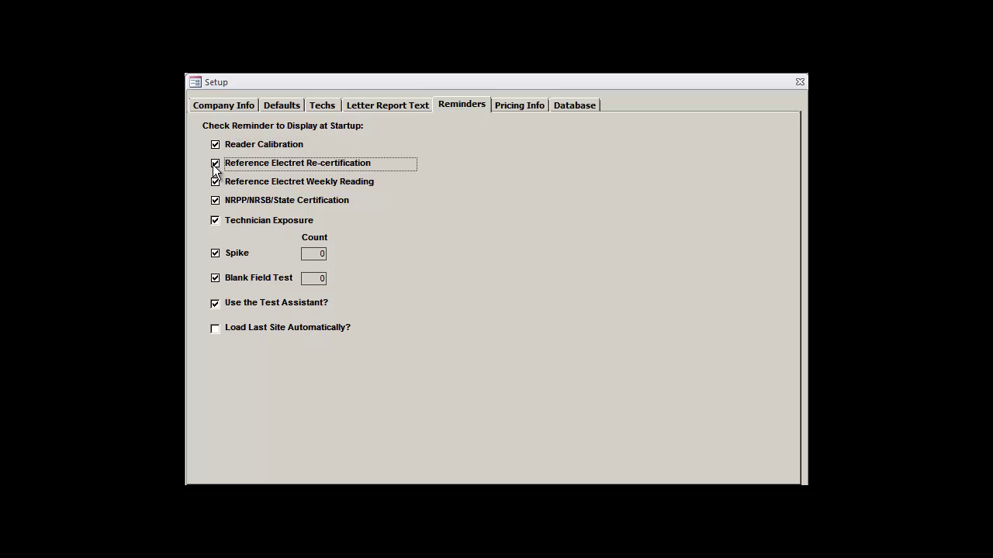
pyautogui.click(214, 165)
pyautogui.click(215, 183)
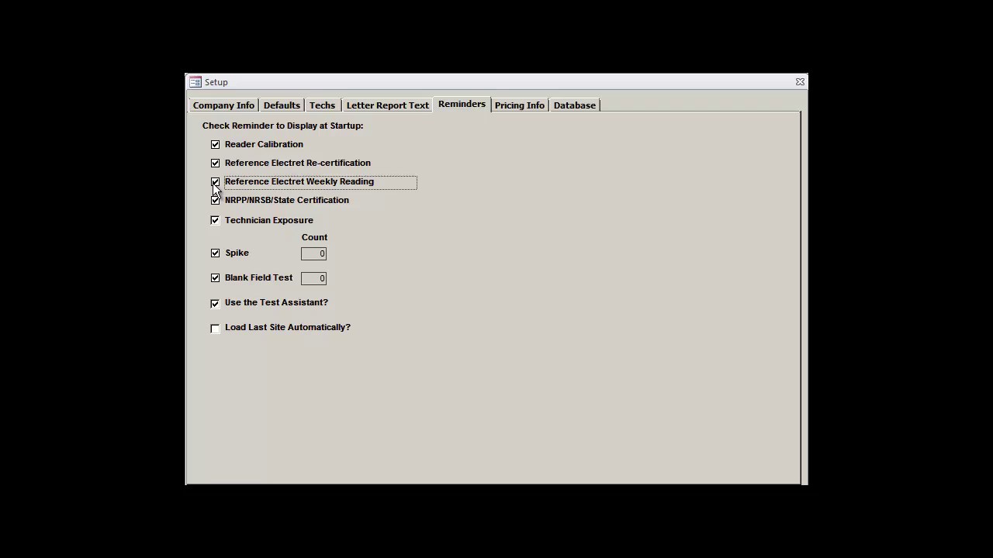
pyautogui.click(215, 183)
pyautogui.press('Tab')
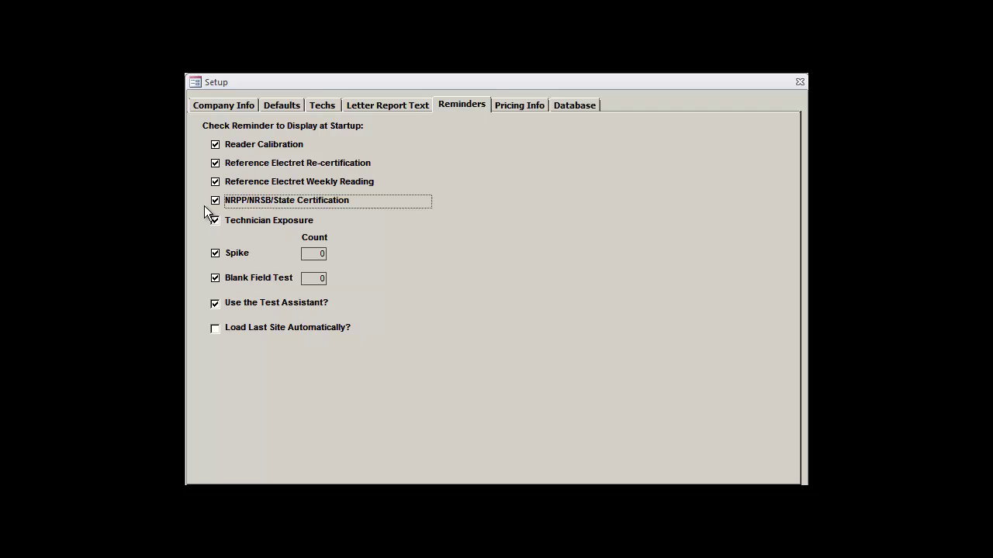
pyautogui.click(215, 201)
pyautogui.click(214, 223)
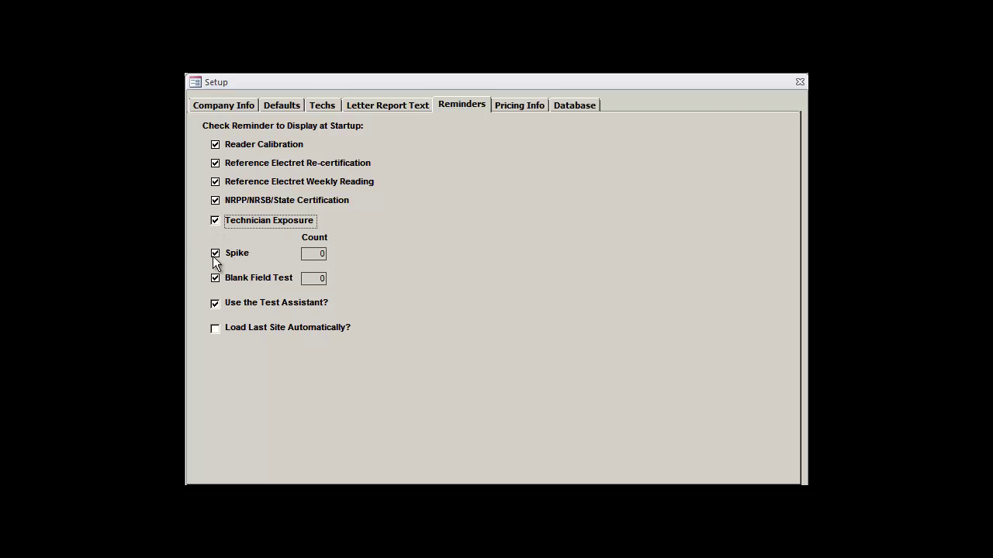
pyautogui.click(214, 254)
pyautogui.click(217, 279)
# Step: Keep Use the Test Assistant enabled with Load Last Site Automatically off, then show Pricing Info
pyautogui.click(215, 328)
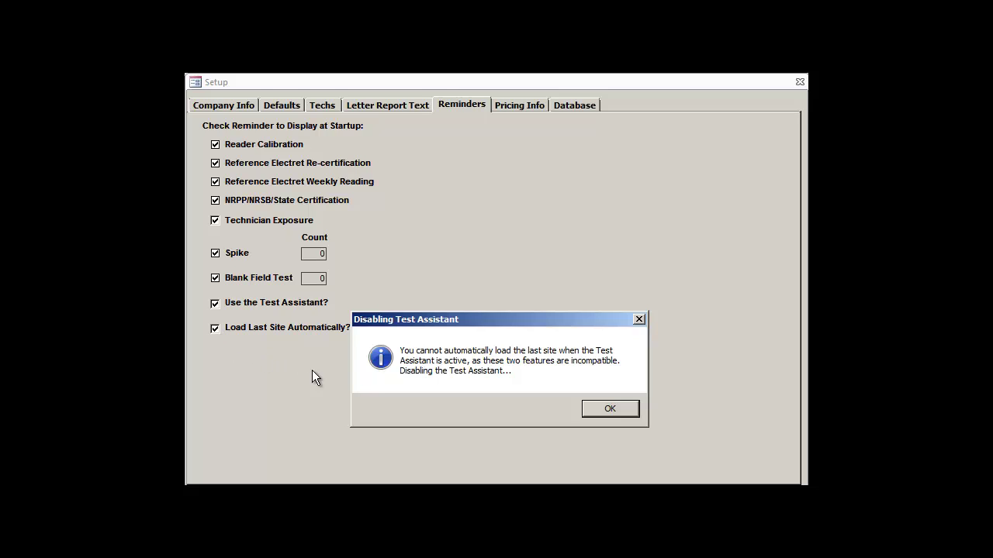
pyautogui.click(610, 411)
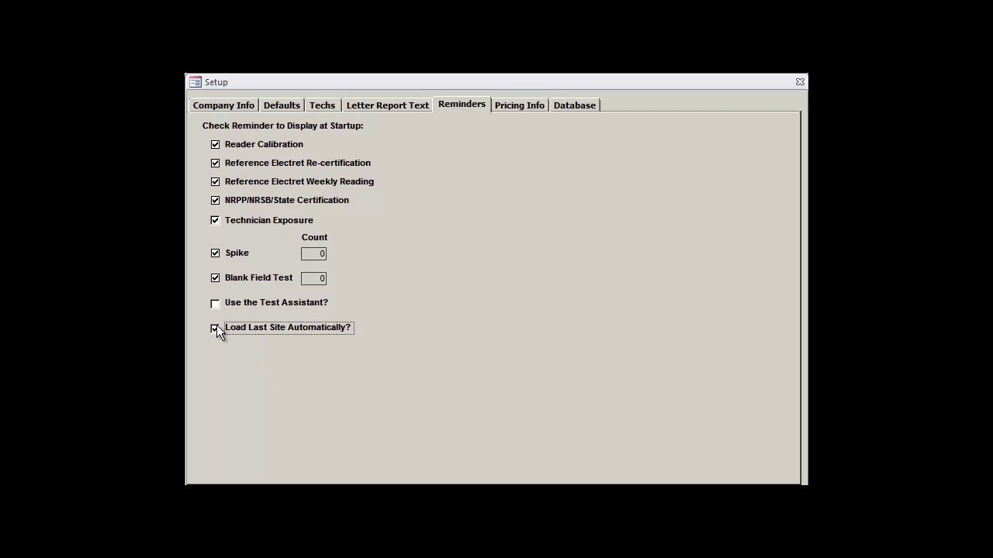
pyautogui.click(215, 304)
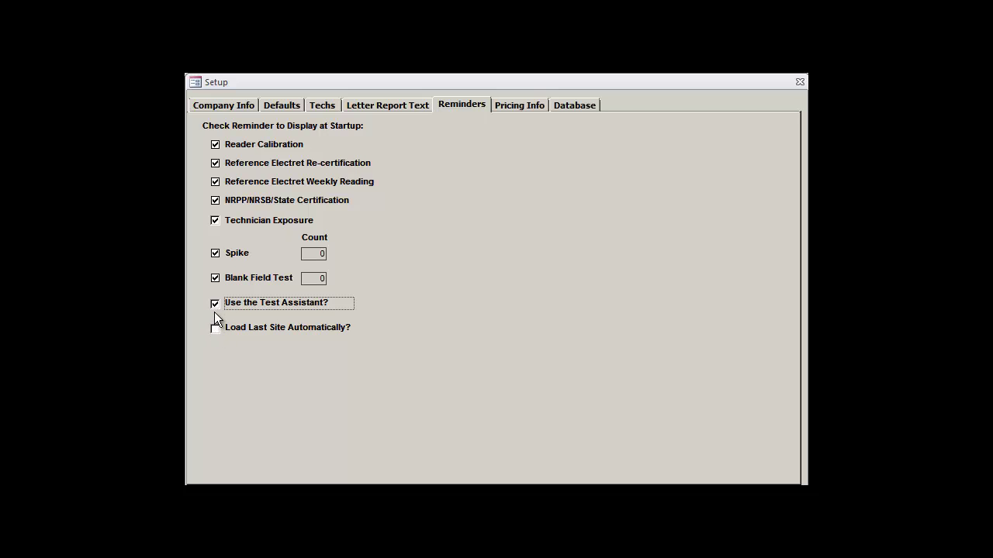
pyautogui.click(216, 329)
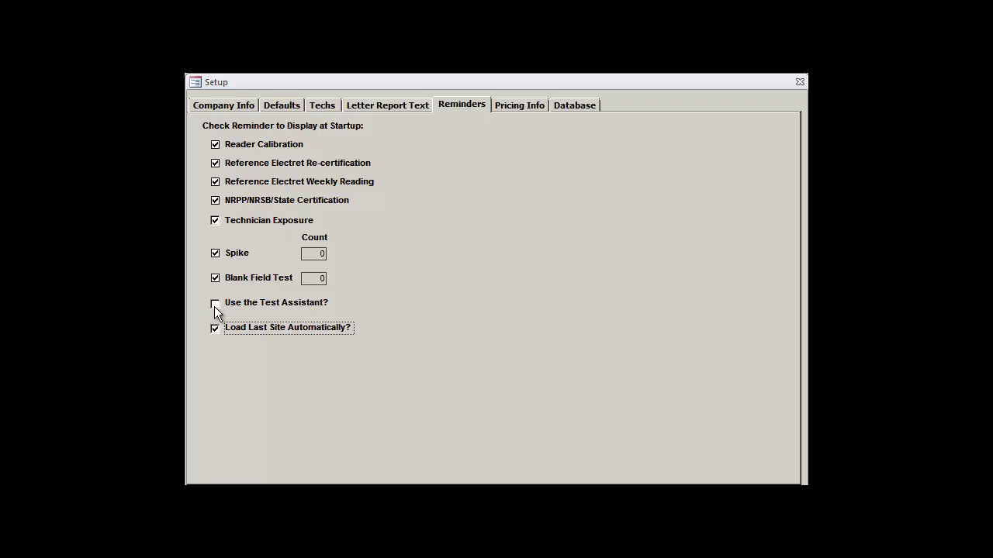
pyautogui.click(214, 306)
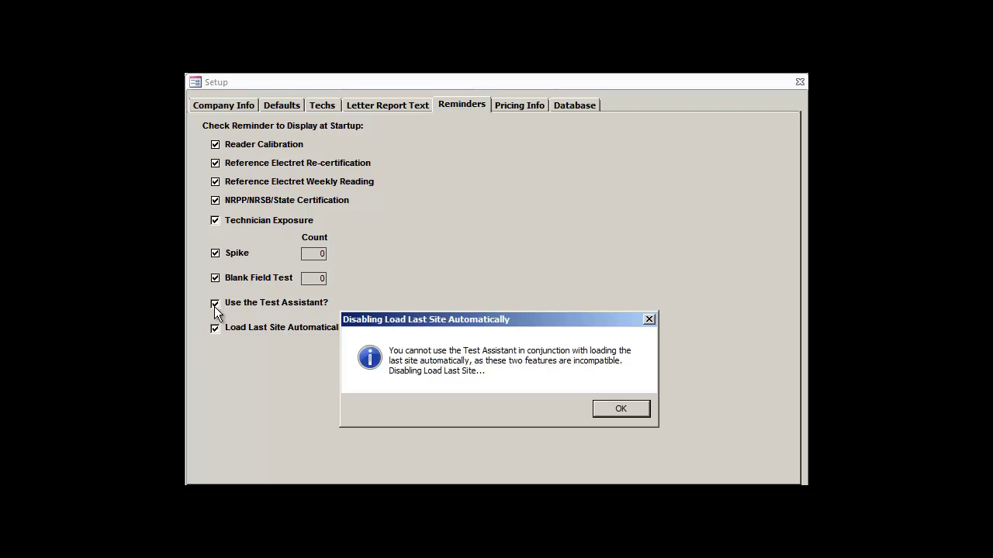
pyautogui.click(633, 412)
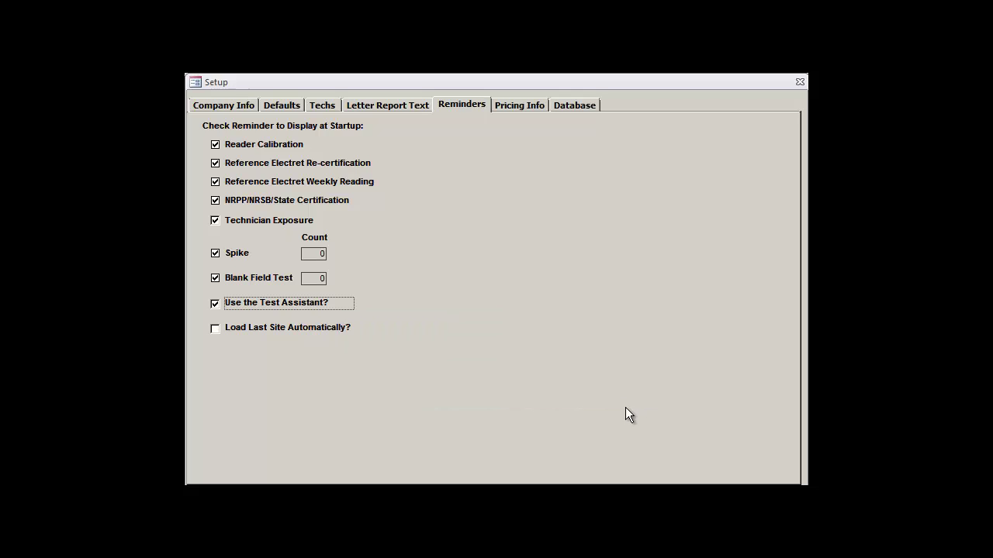
pyautogui.click(512, 107)
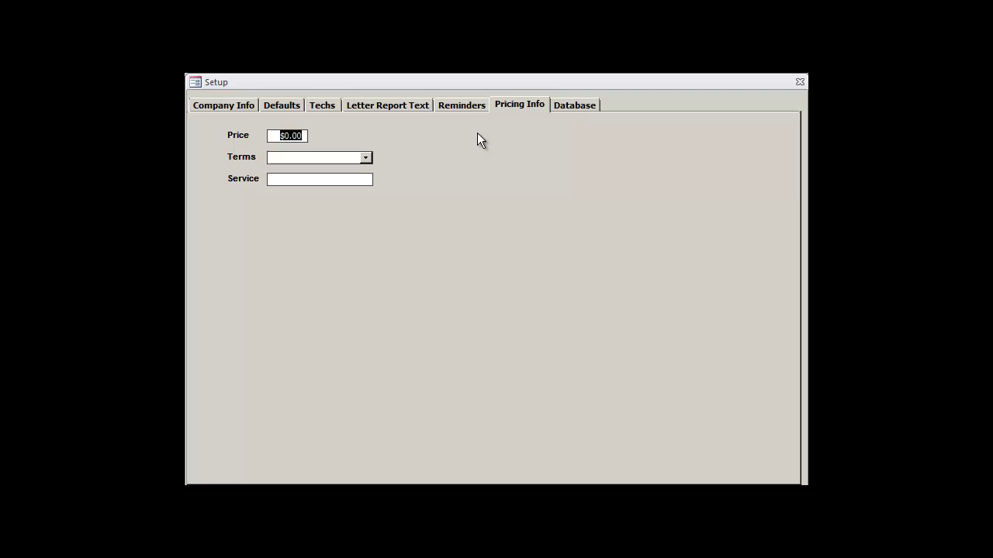
# Step: Enter price 100.00, terms Due on Reciept, and service 'Radon Test?'
pyautogui.write('100.00')
pyautogui.click(366, 158)
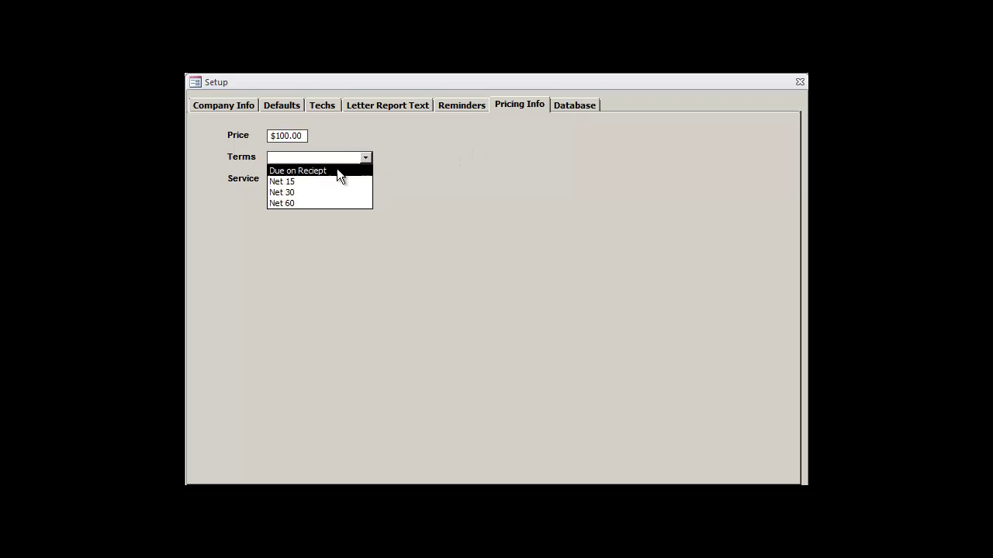
pyautogui.click(336, 168)
pyautogui.click(322, 177)
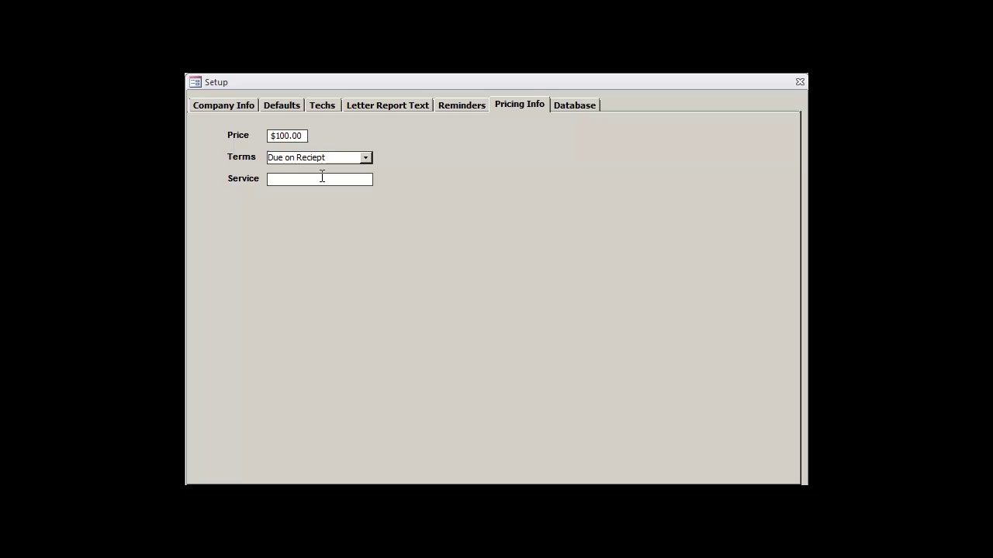
pyautogui.write('Radon Test?')
# Step: Back up the database to RRM_Backup_17-Mar-2014.accdb from the Database tab
pyautogui.click(576, 107)
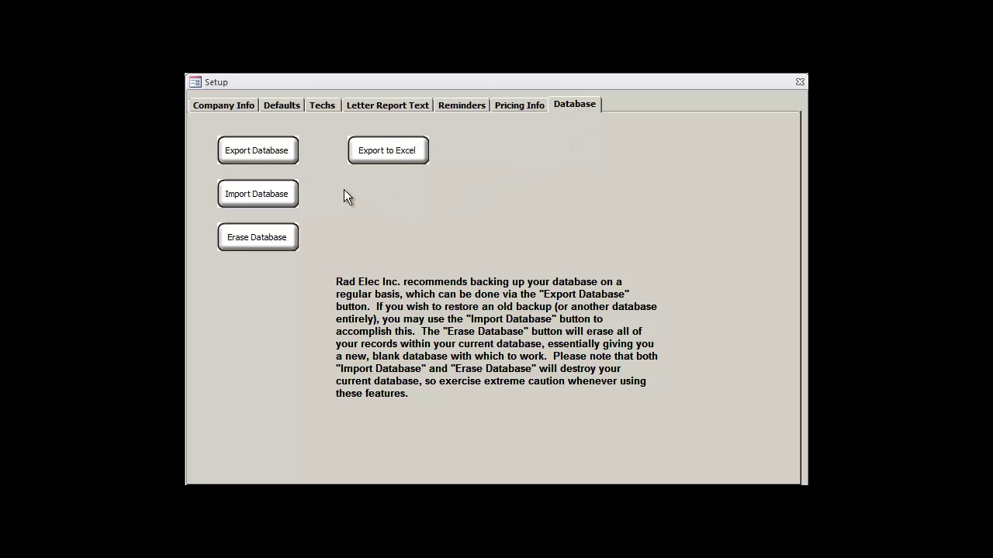
pyautogui.click(291, 158)
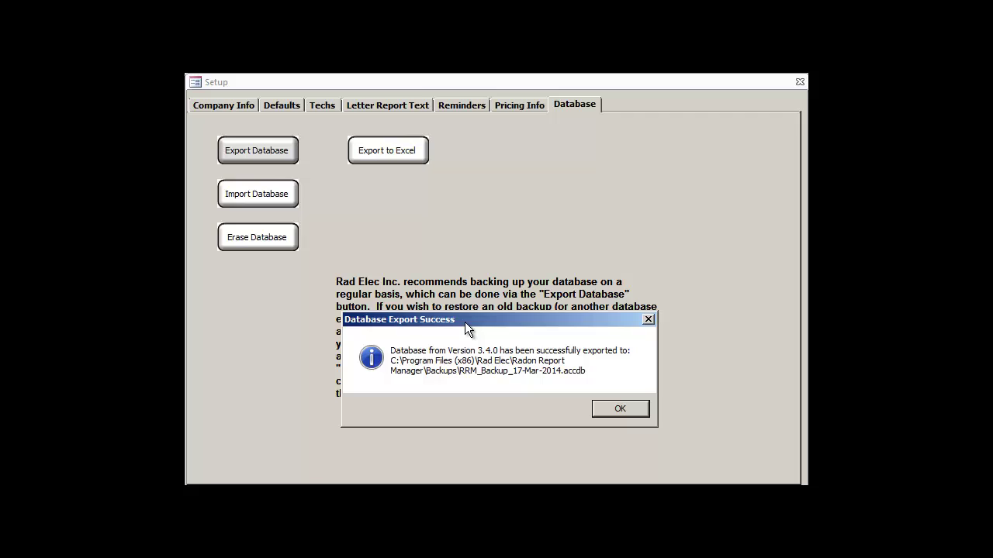
pyautogui.click(625, 413)
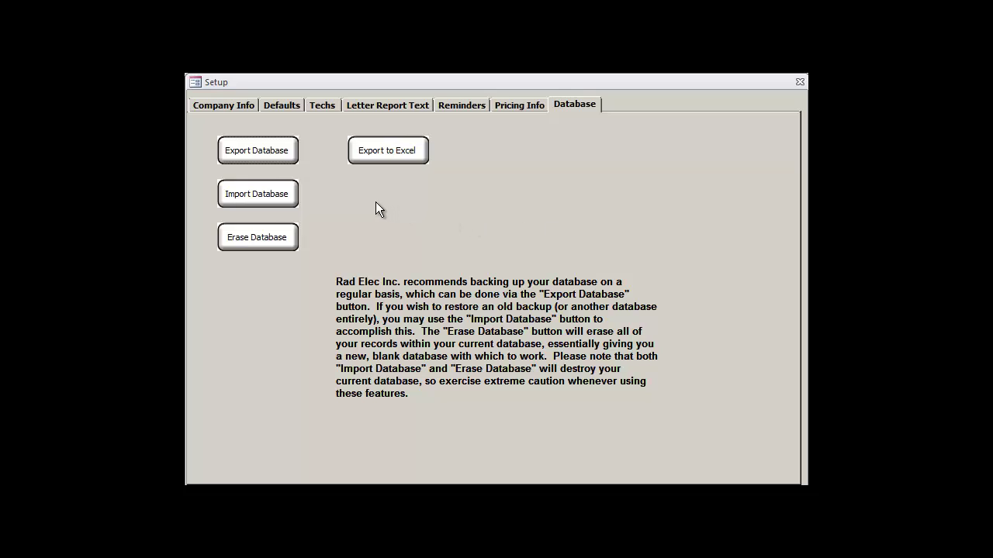
pyautogui.click(295, 204)
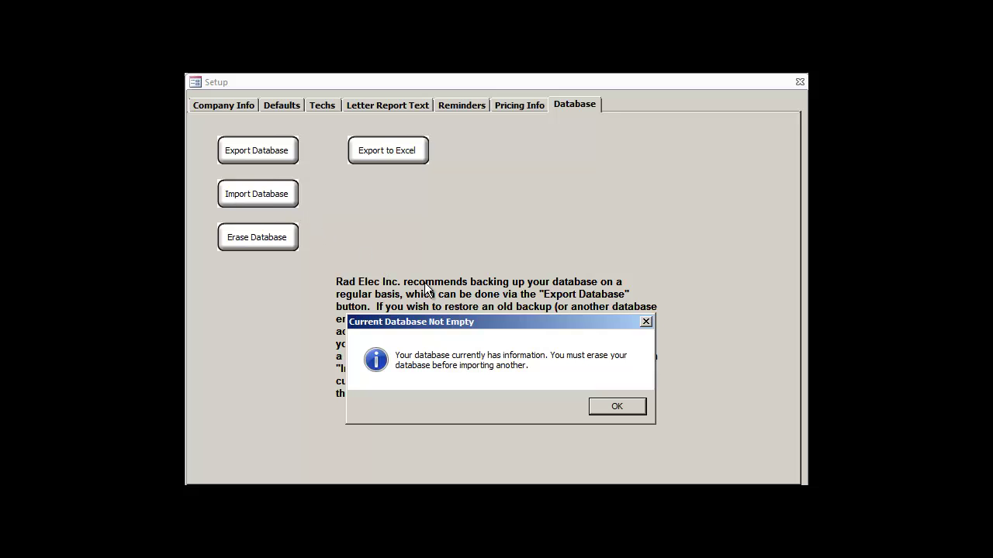
pyautogui.click(618, 408)
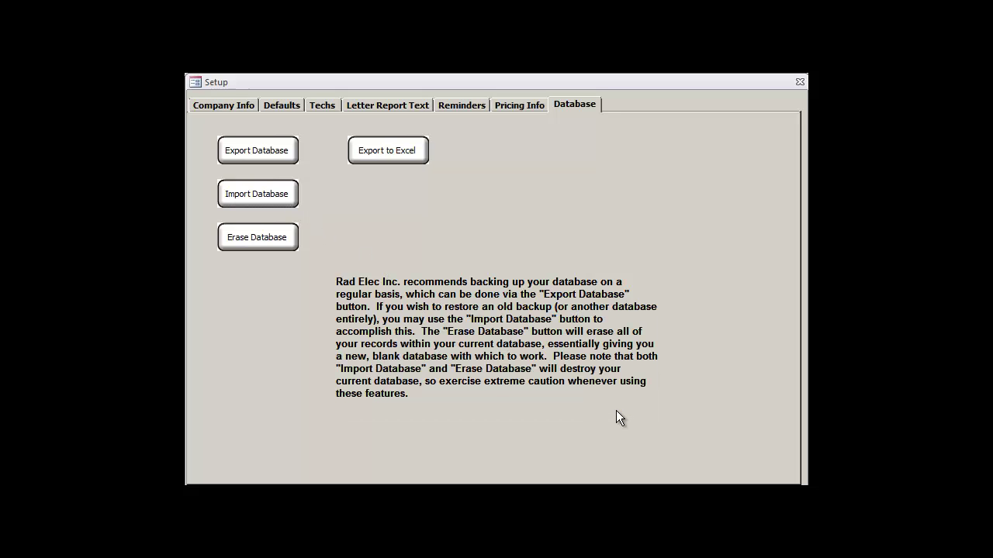
pyautogui.click(295, 246)
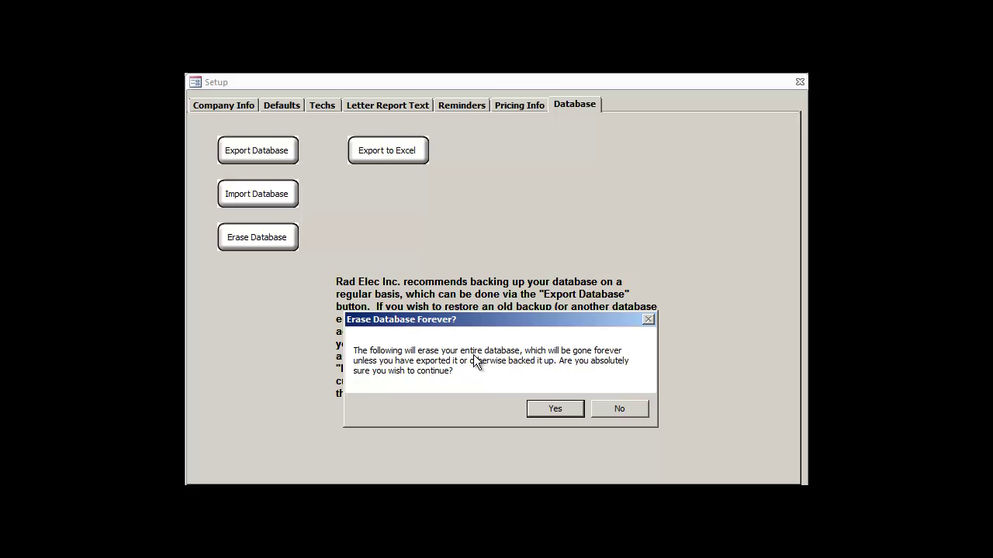
pyautogui.click(563, 410)
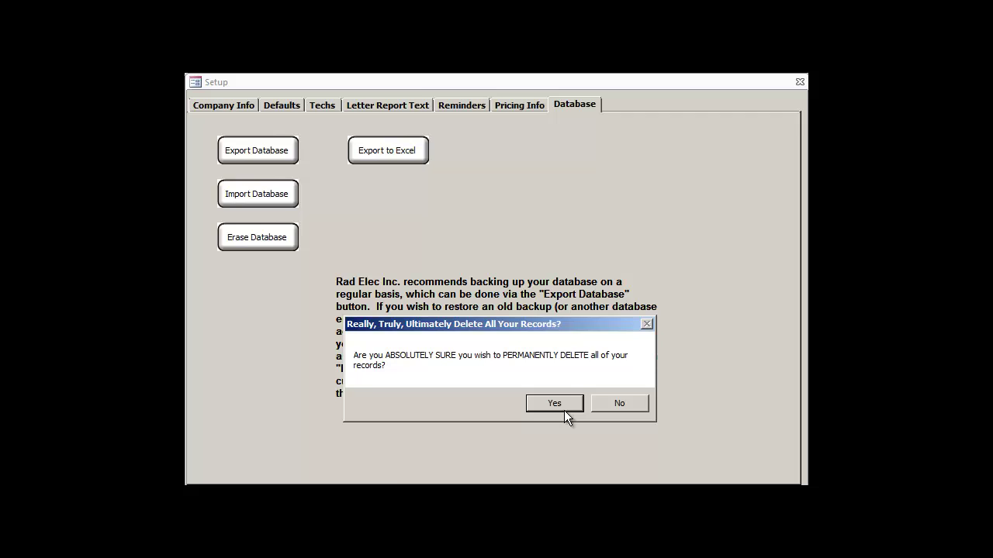
pyautogui.click(625, 403)
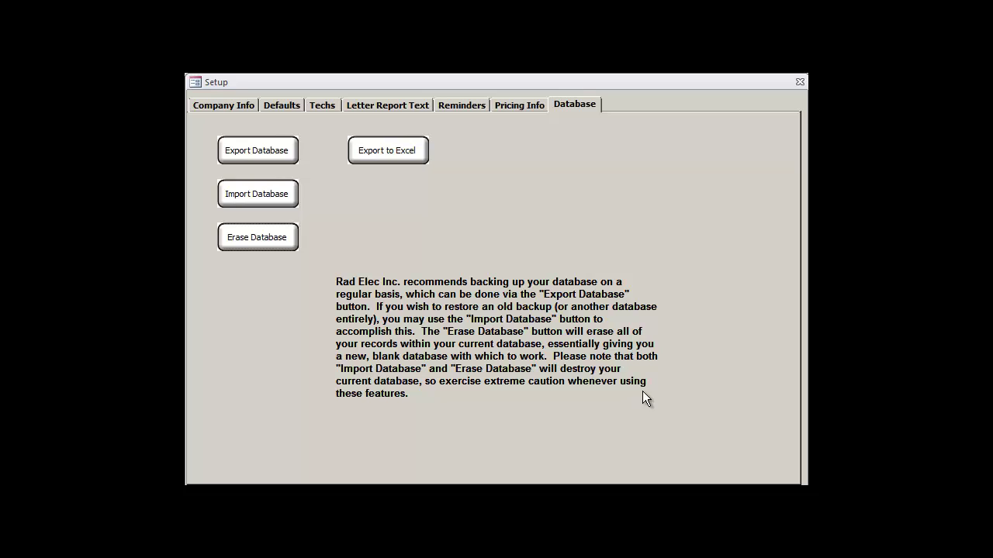
# Step: Export the database to Excel as RRM_Excel_17-Mar-2014.xls and close the success notice
pyautogui.click(396, 161)
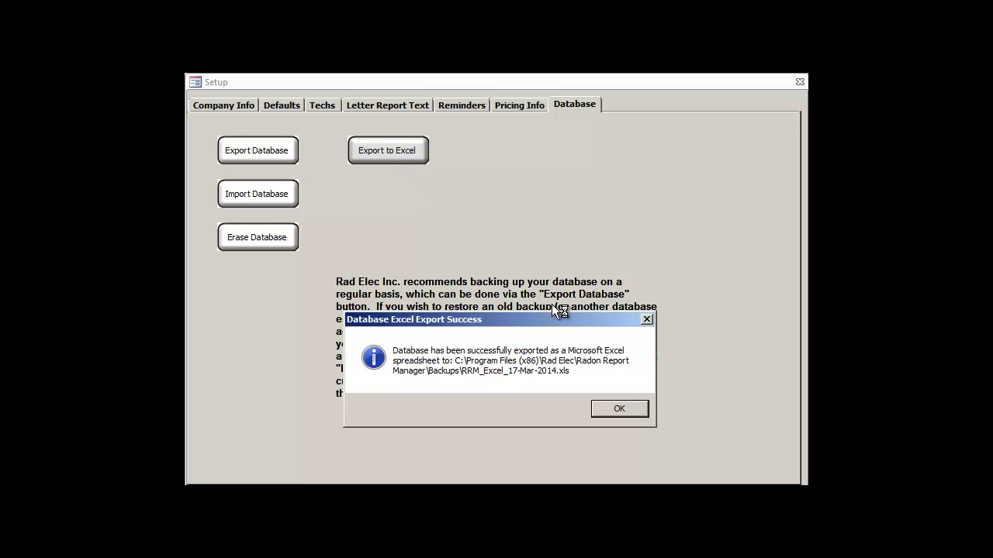
pyautogui.click(619, 409)
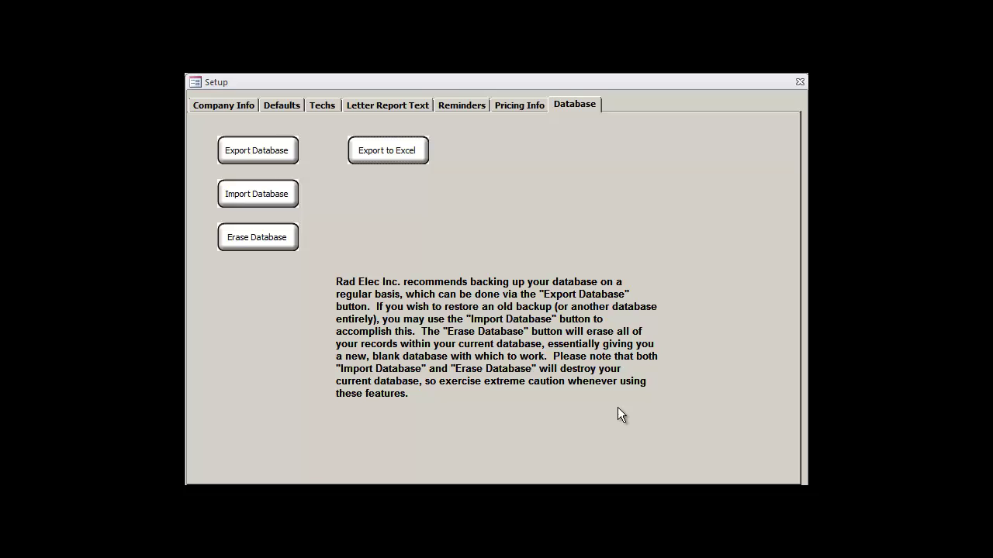
pyautogui.click(237, 104)
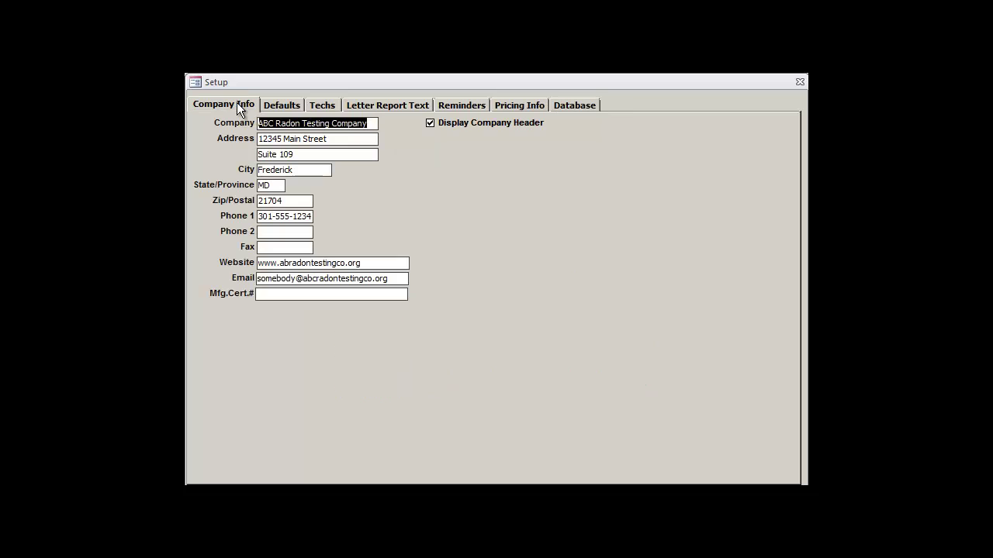
pyautogui.click(287, 105)
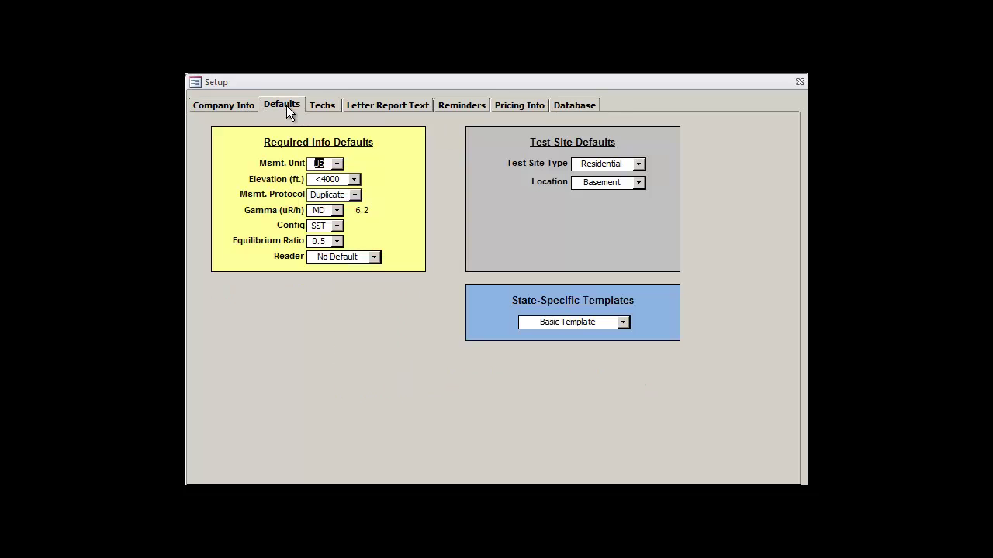
pyautogui.click(327, 105)
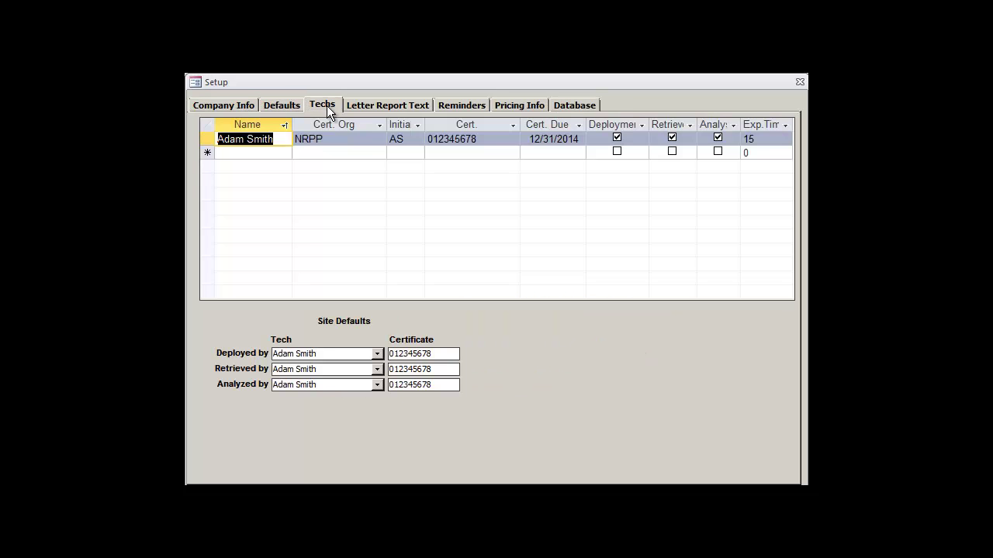
pyautogui.click(384, 104)
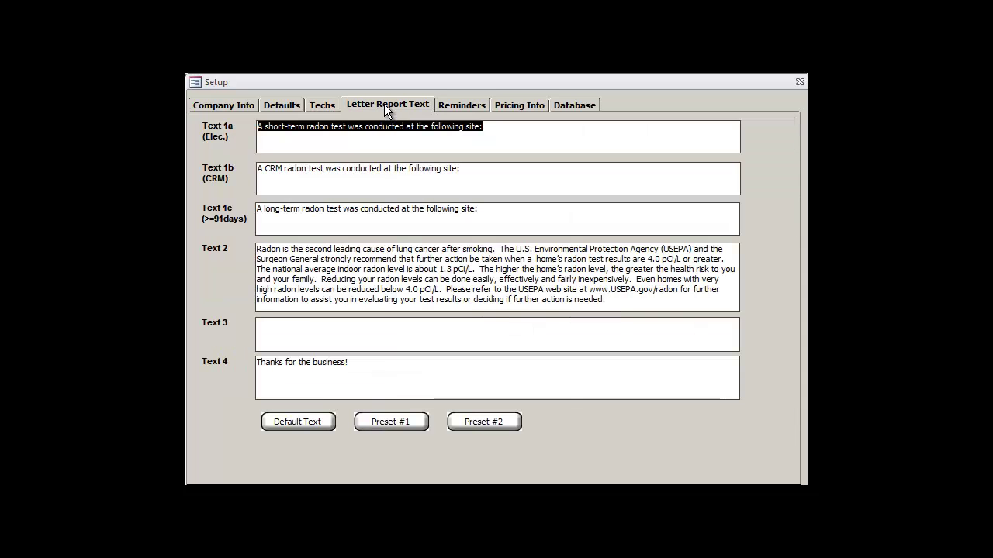
pyautogui.click(302, 421)
pyautogui.click(396, 417)
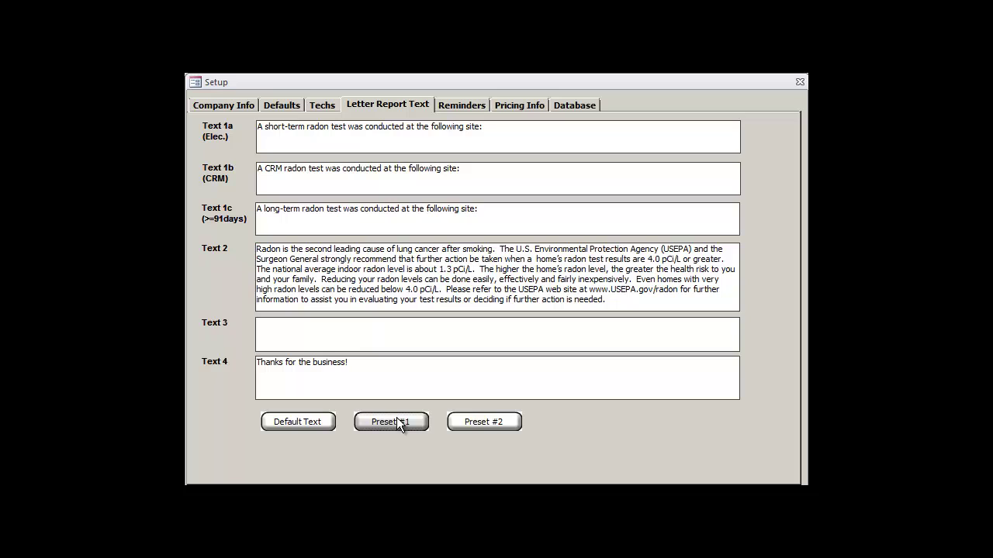
pyautogui.click(472, 106)
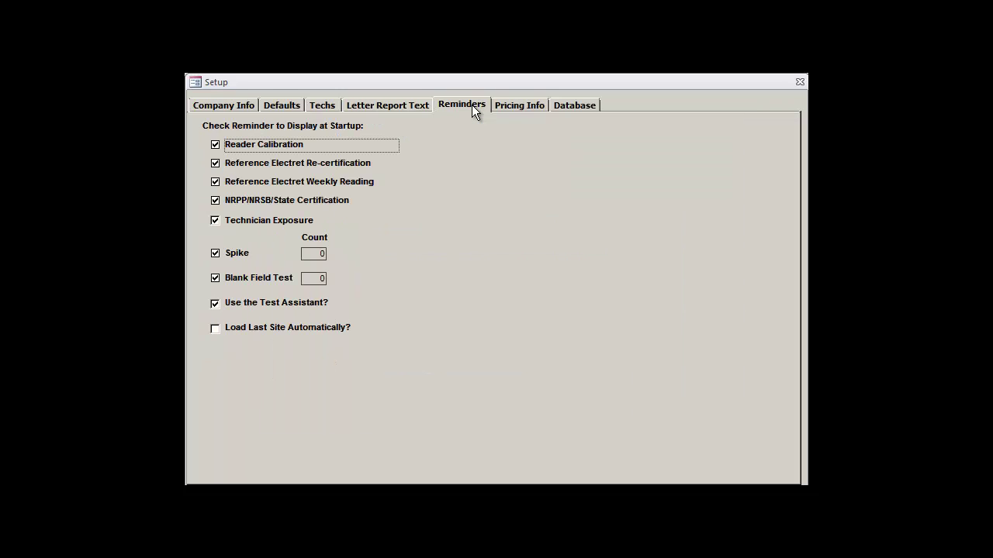
pyautogui.click(516, 105)
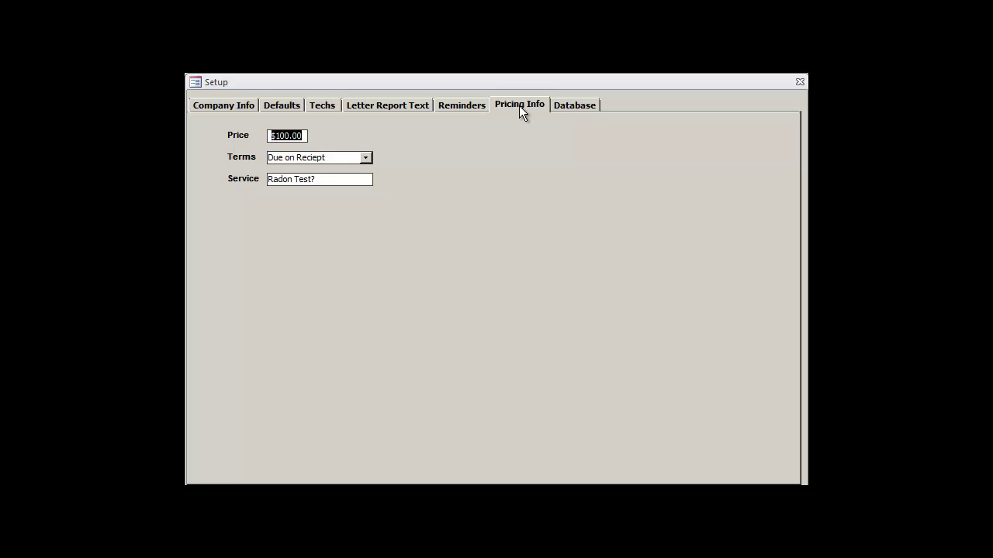
pyautogui.click(567, 109)
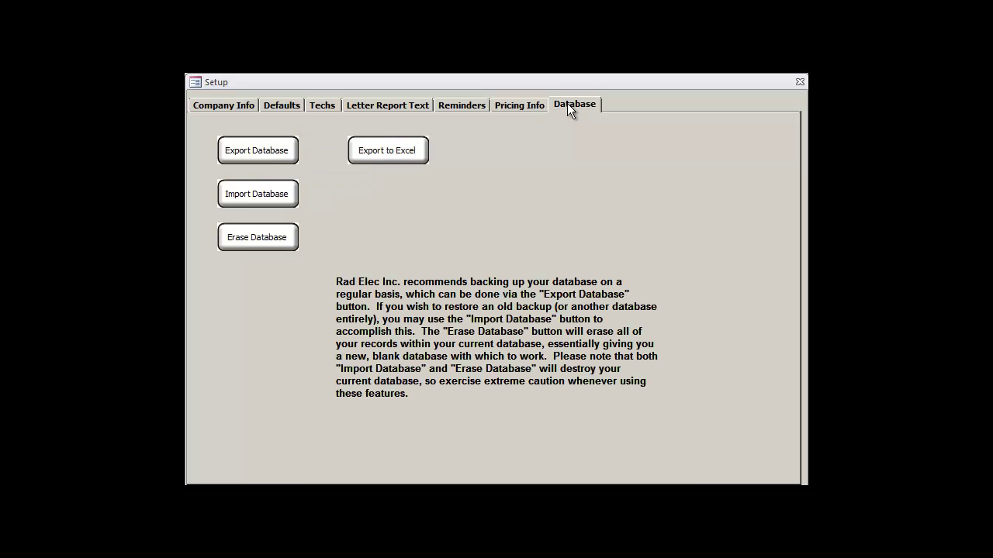